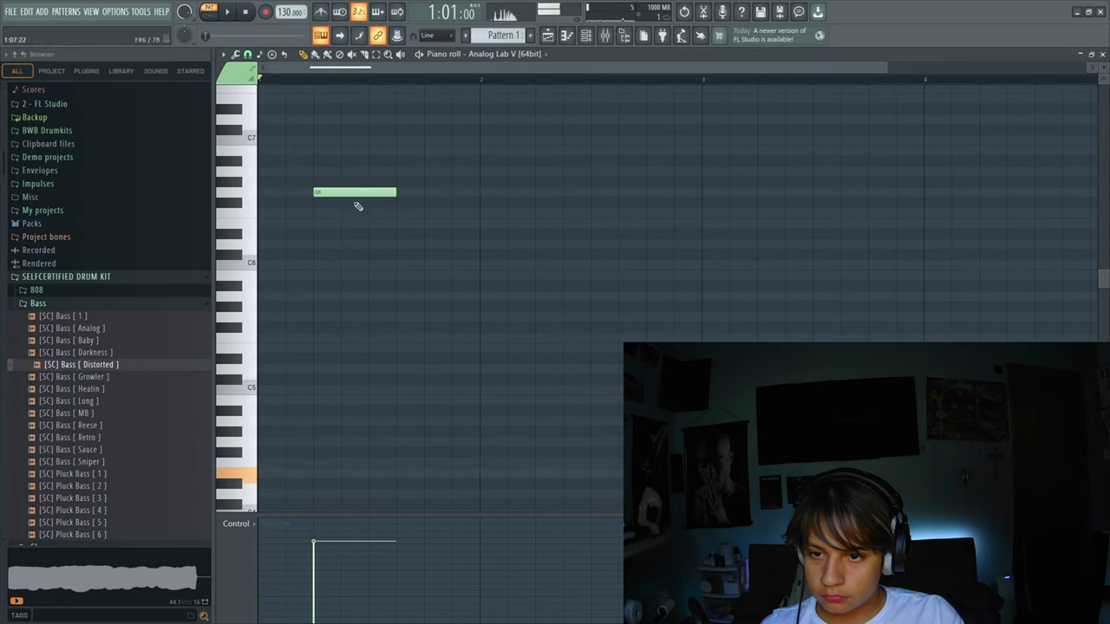
Step: Build a C#5, E5 and G#5 chord at the start of bar 1 and play it back
left_click_drag(349, 221, 296, 371)
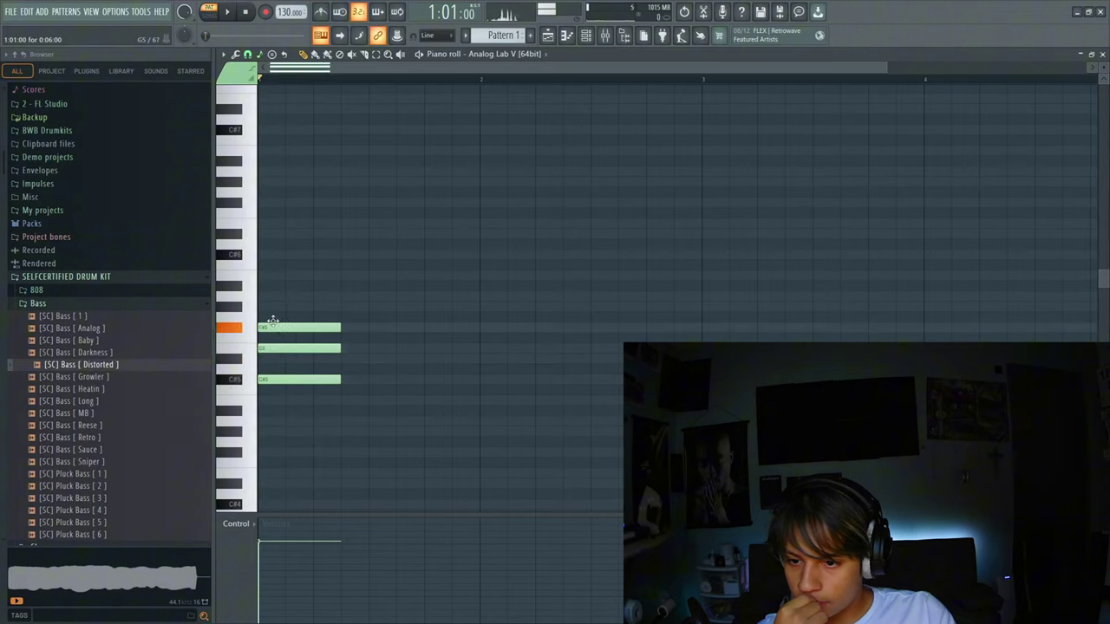
left_click_drag(271, 317, 272, 296)
key("space")
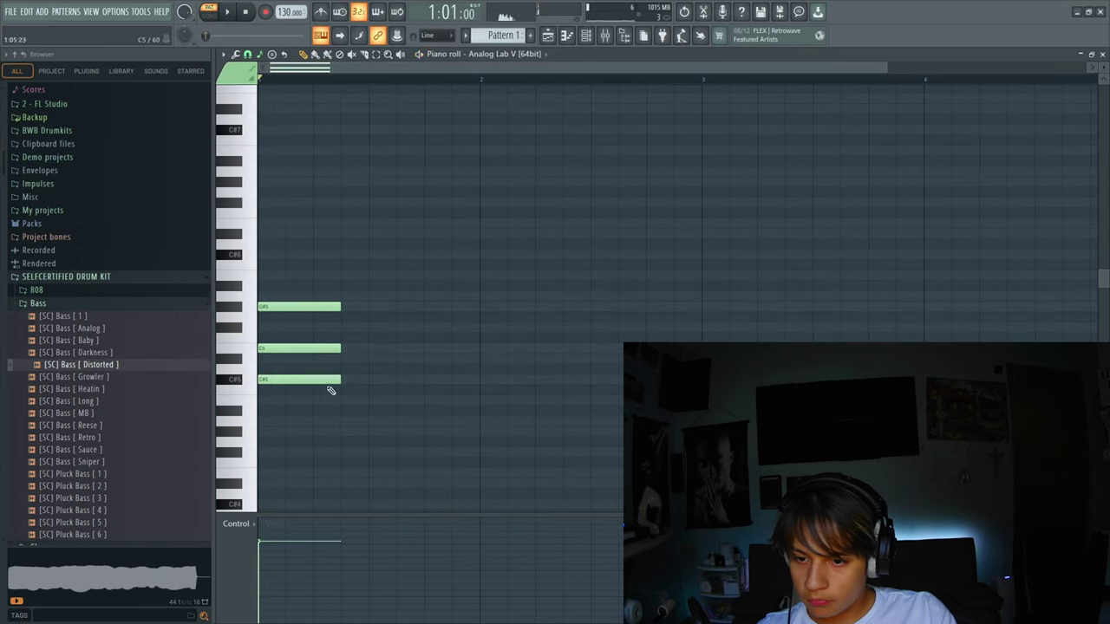
key("space")
Step: Lengthen the three chord notes to fill the whole of bar 1 and play the result
left_click_drag(298, 260, 345, 393)
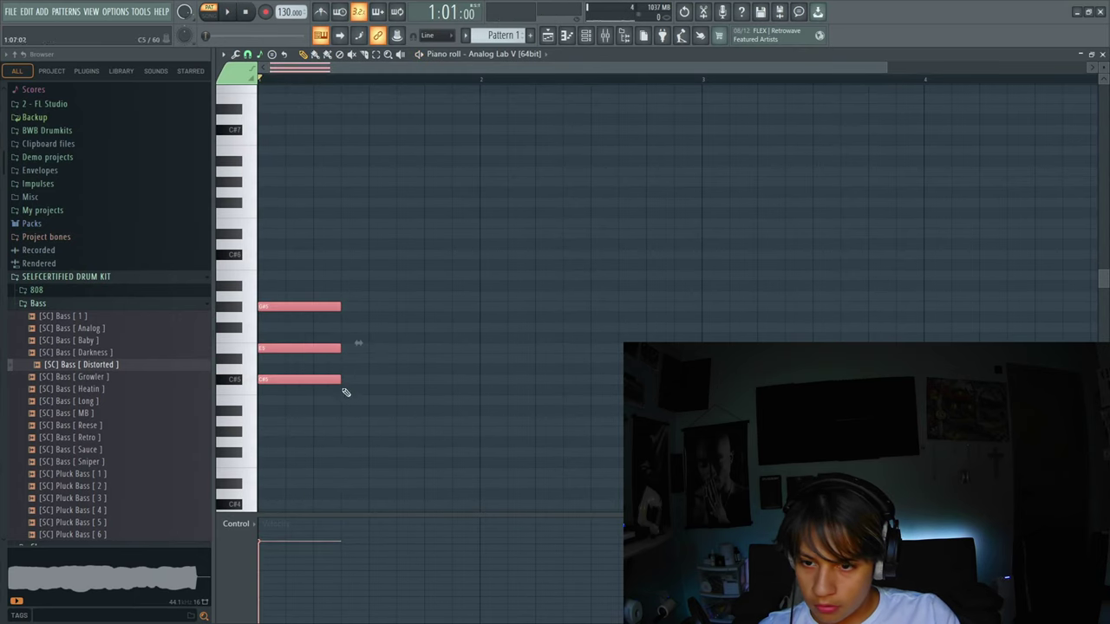
key("space")
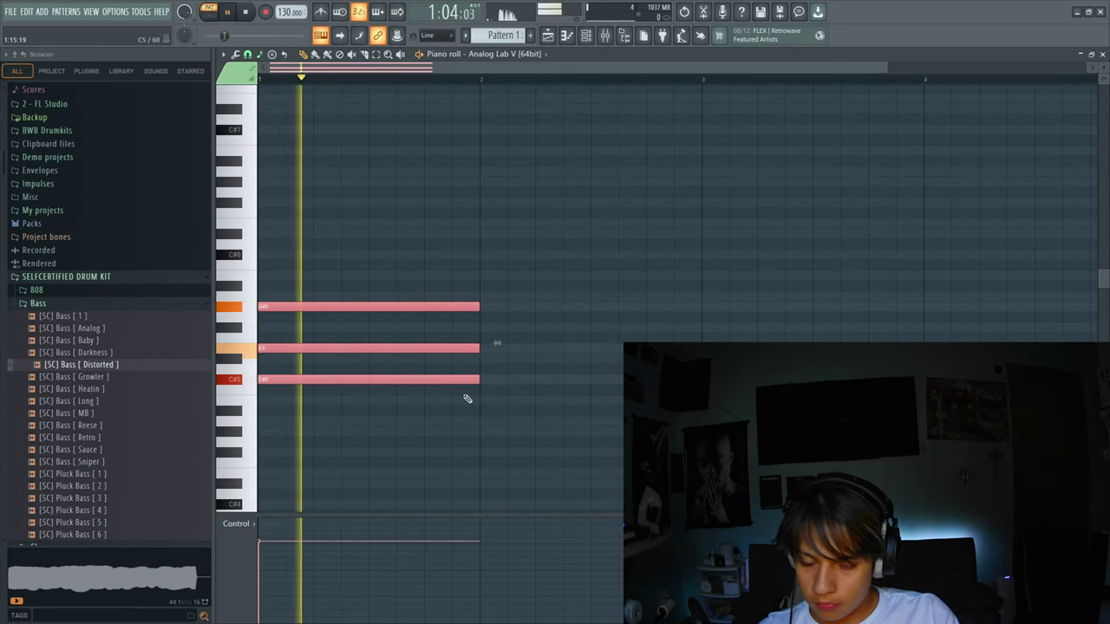
key("space")
key("space")
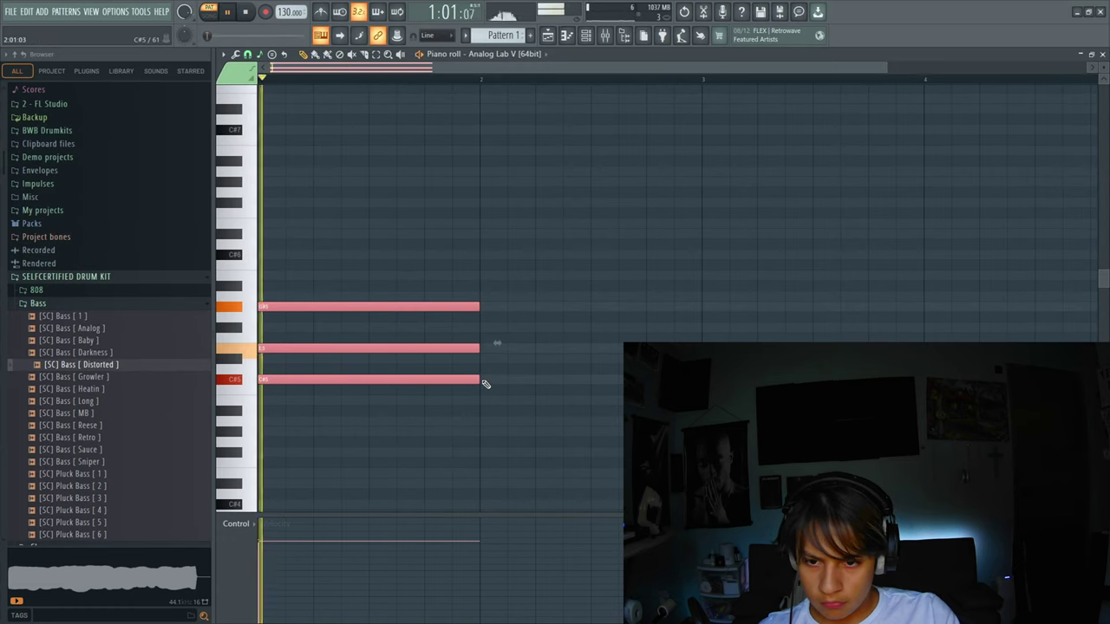
key("space")
Step: Place a one-bar chord of D#5, F#5, A5 and C#6 in bar 2 and play the progression
left_click(482, 358)
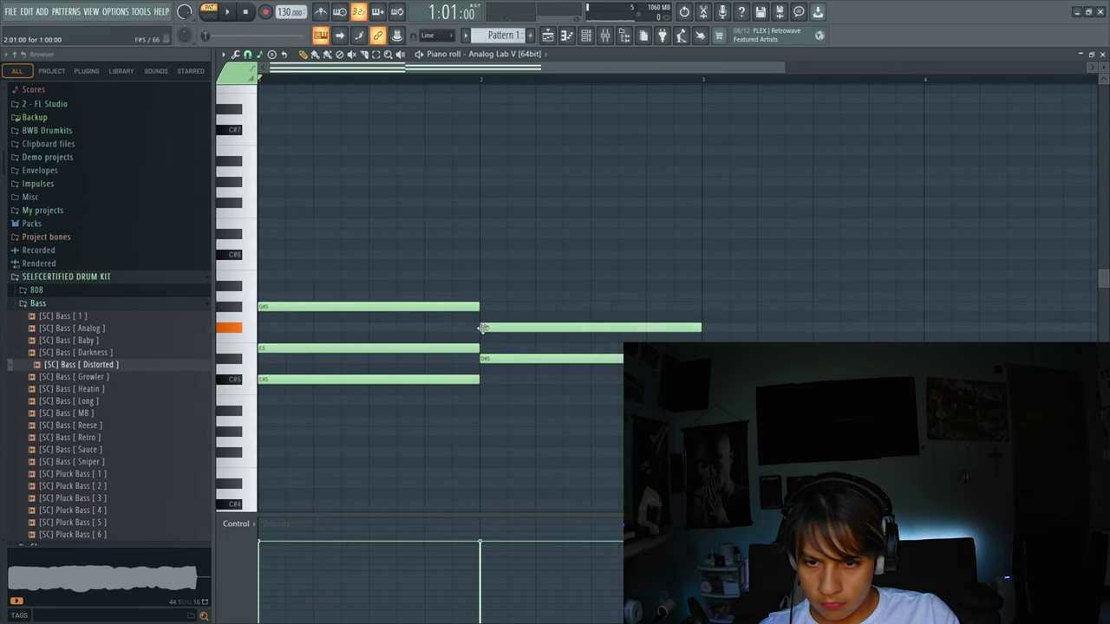
left_click(483, 295)
left_click(483, 275)
left_click(483, 255)
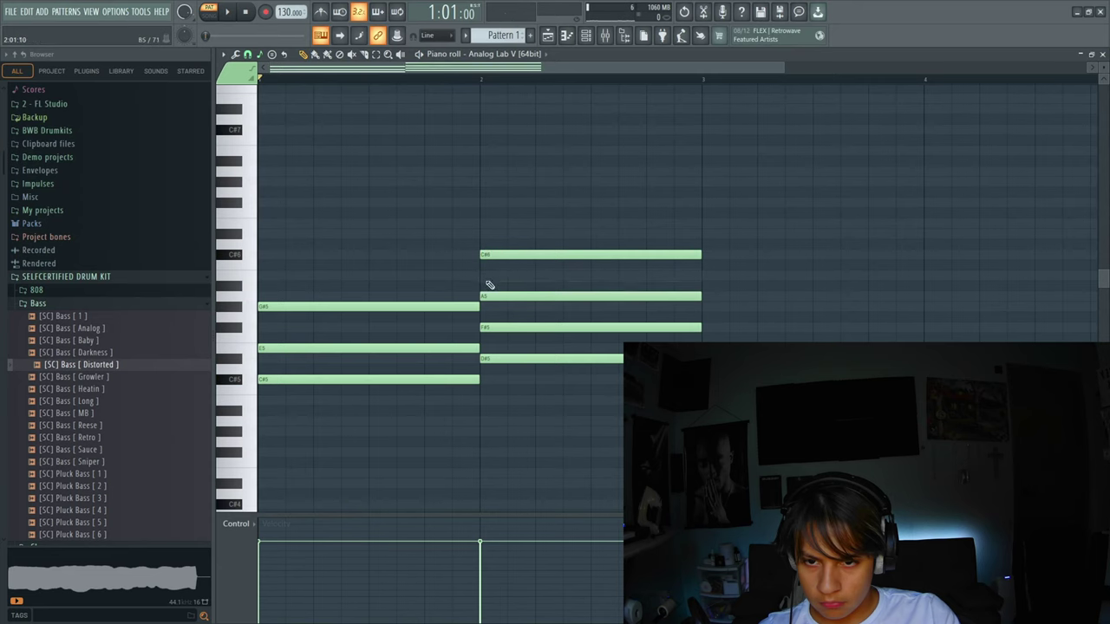
key("space")
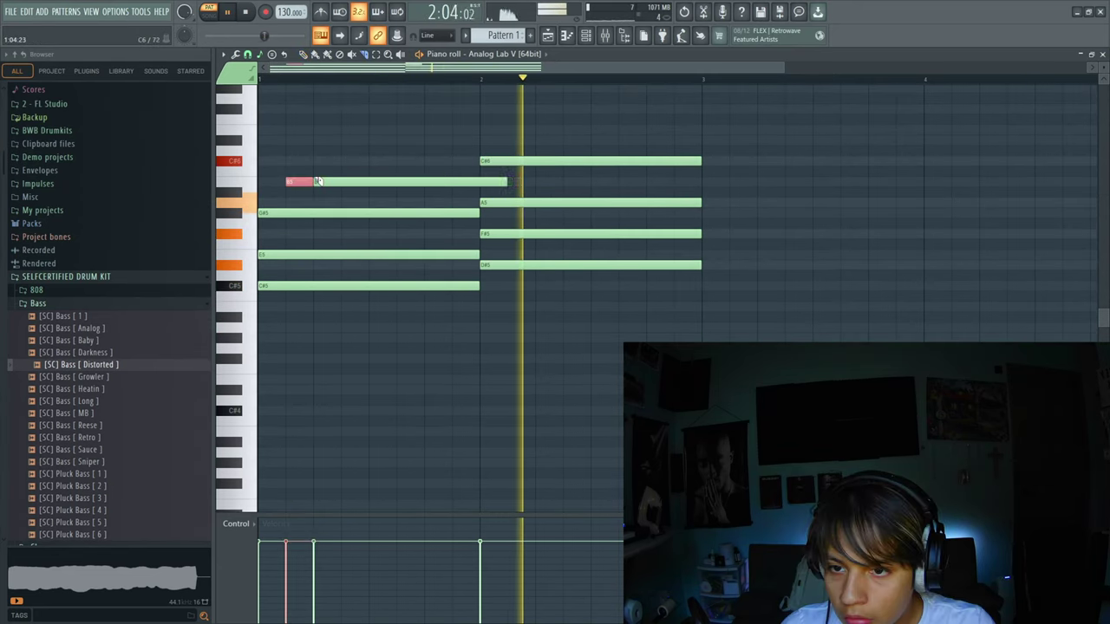
Step: Slice the long B5 note above the first chord into equal two-step pieces up to its end
left_click(358, 183)
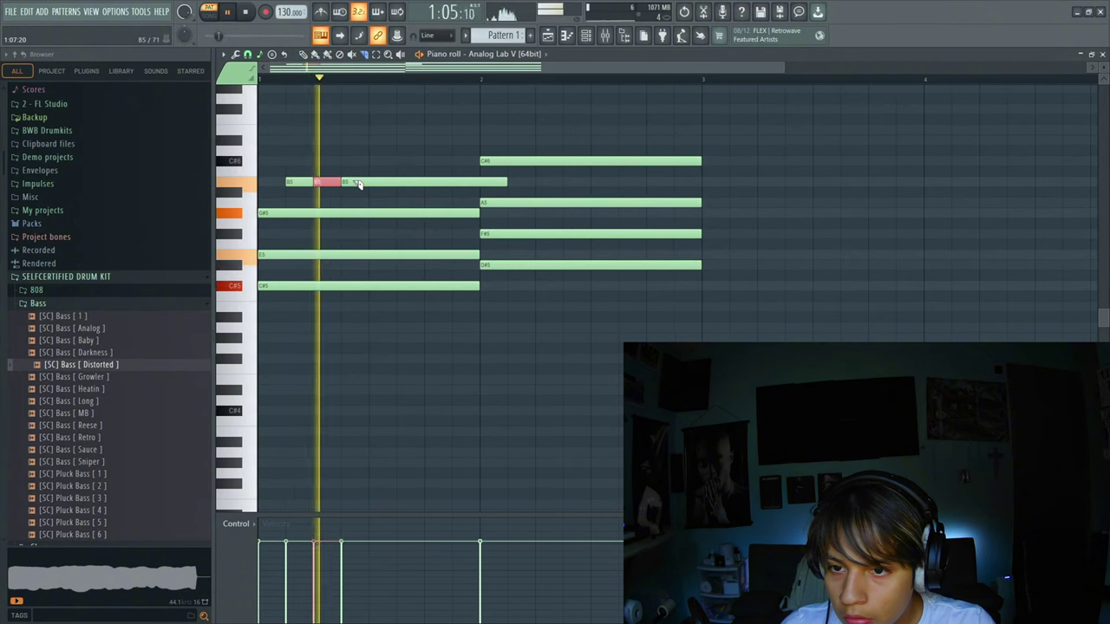
left_click(372, 184)
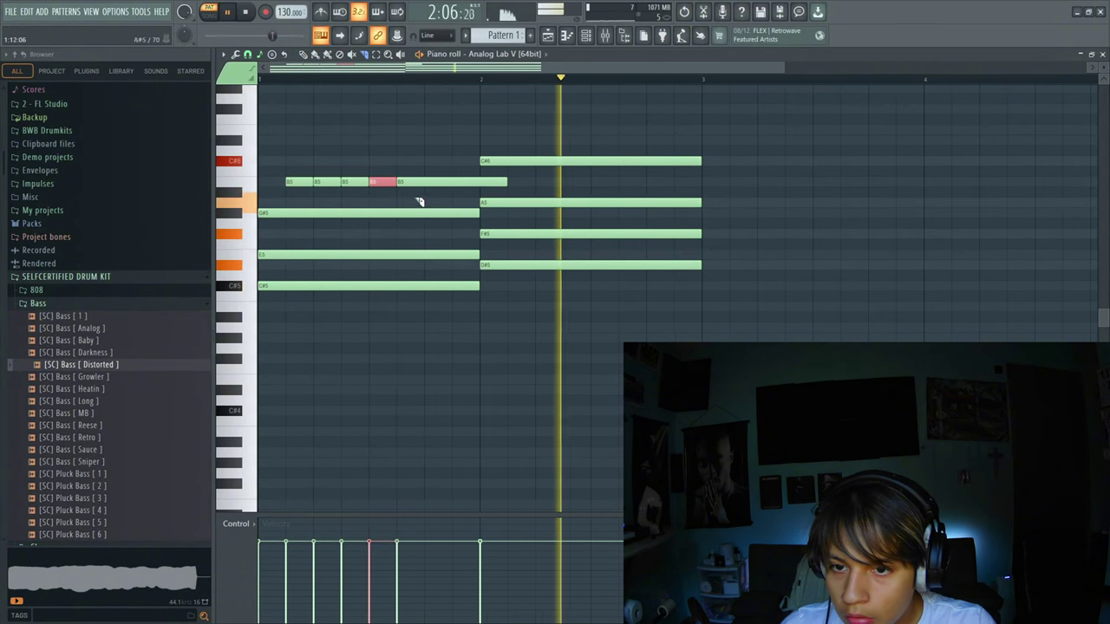
left_click(426, 182)
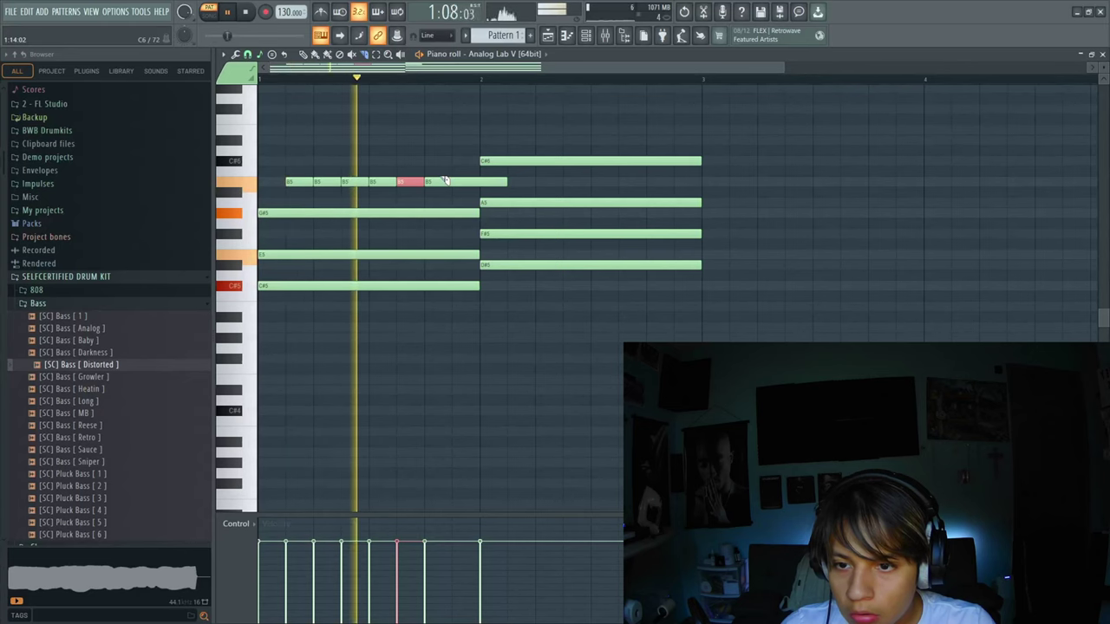
left_click(453, 182)
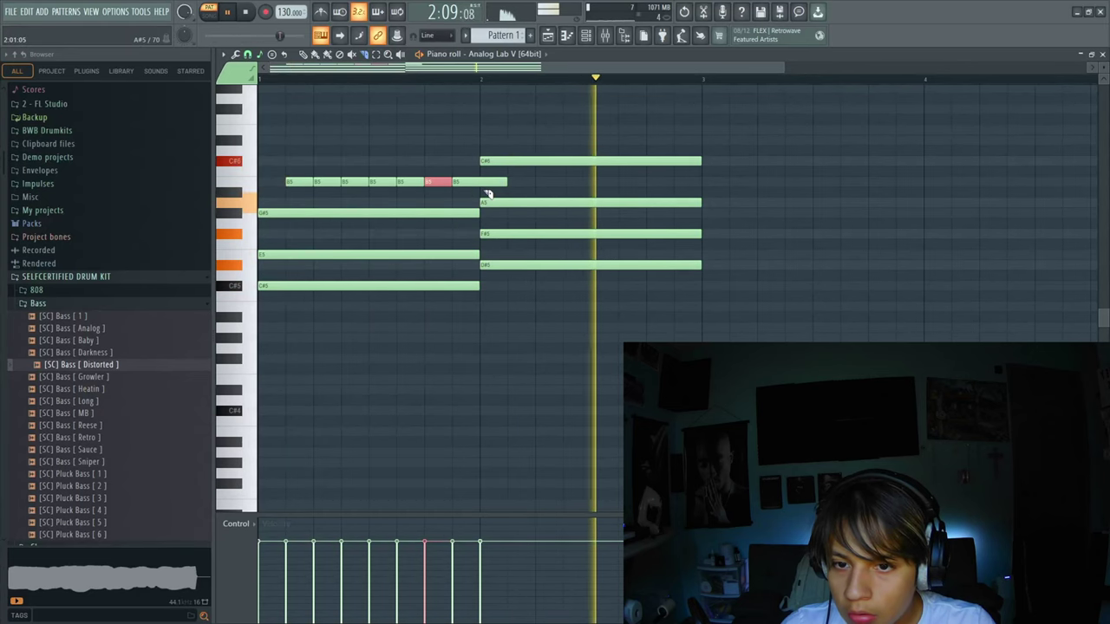
left_click(481, 182)
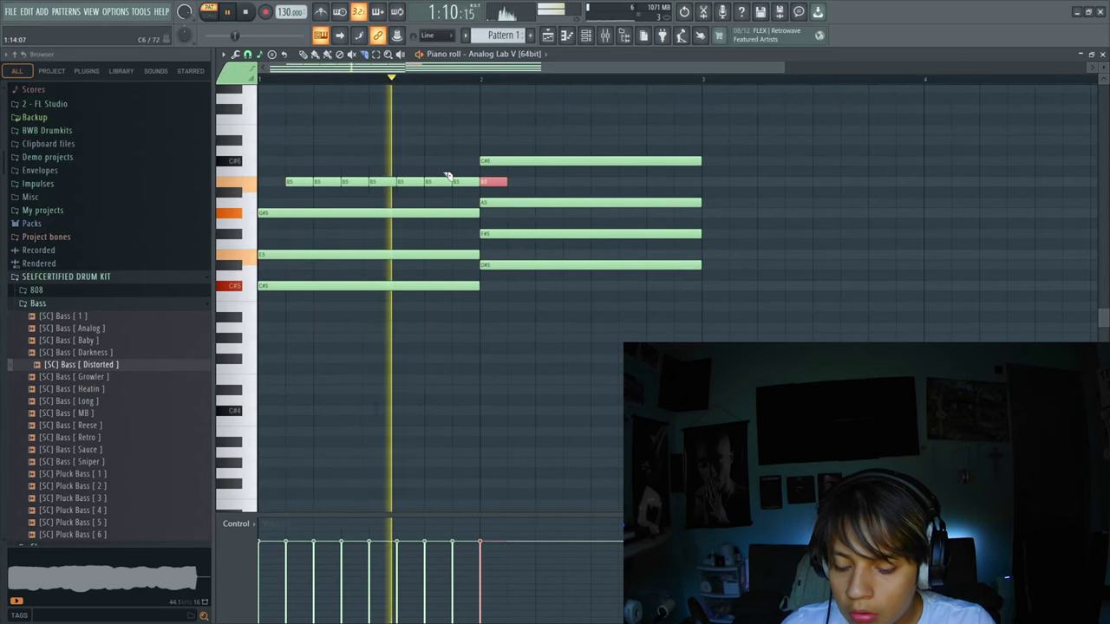
Step: Slice the C#6 note in bar 2 into short repeated notes across the whole bar
left_click(511, 161)
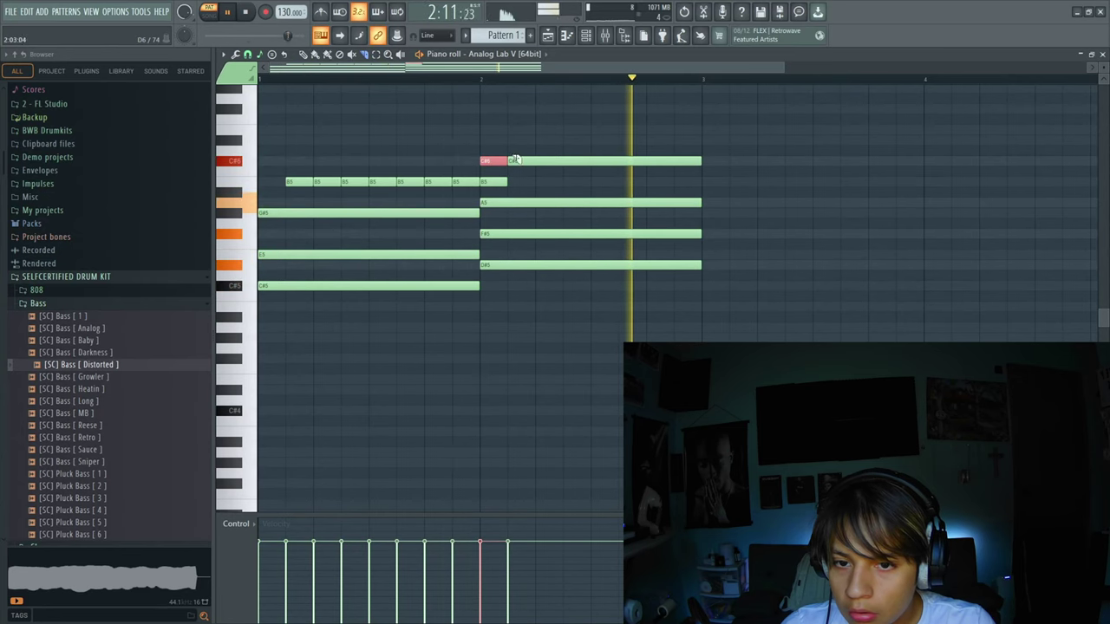
left_click(537, 160)
left_click(566, 160)
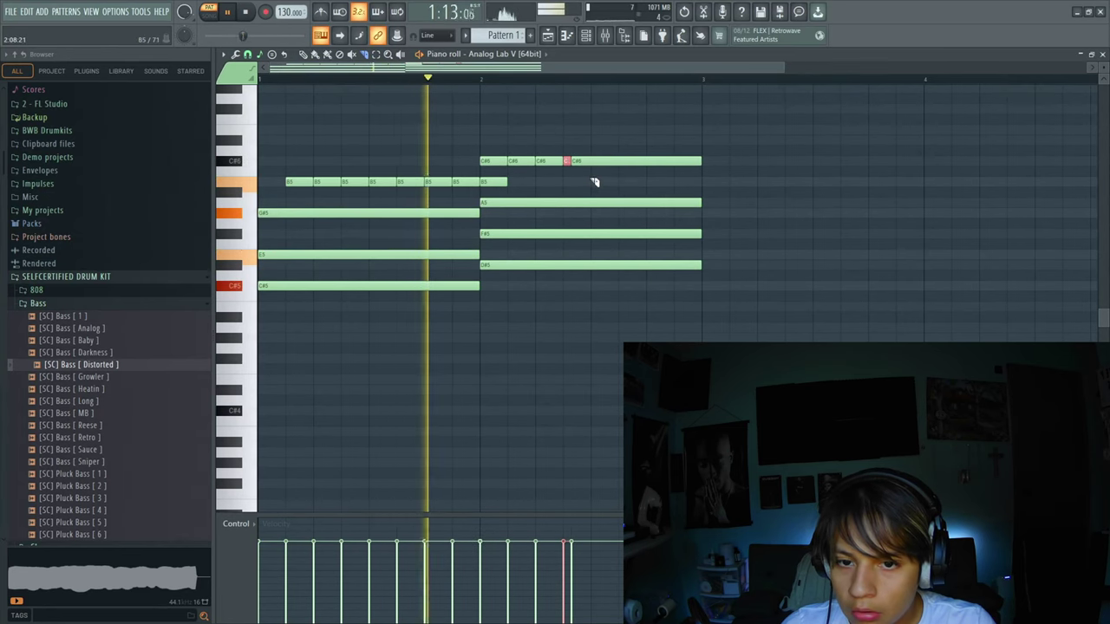
left_click(595, 162)
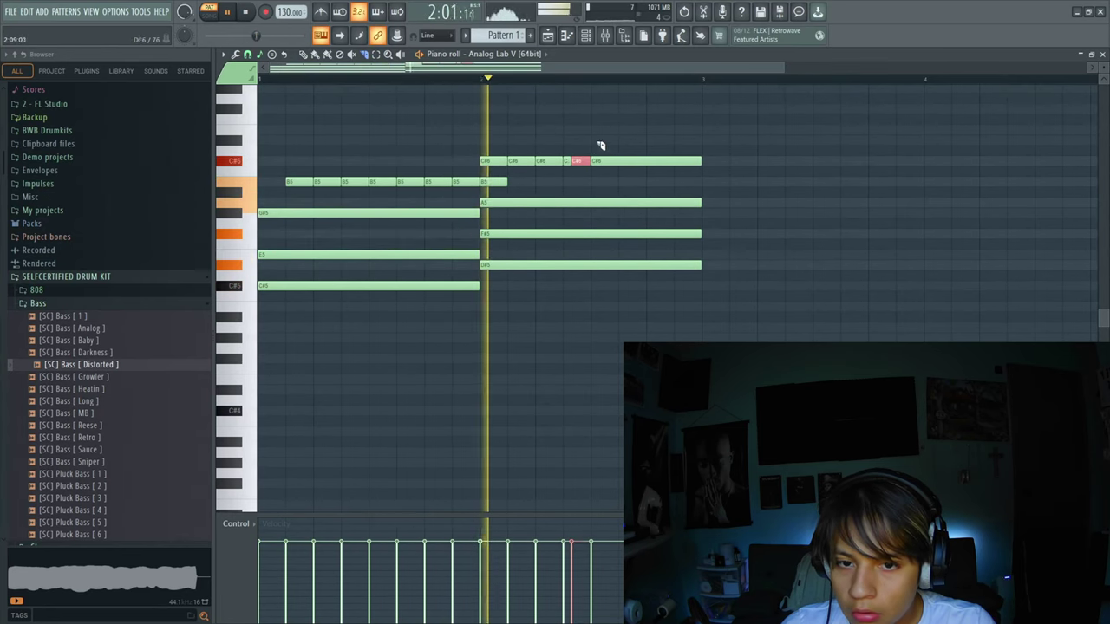
left_click(651, 161)
left_click(678, 161)
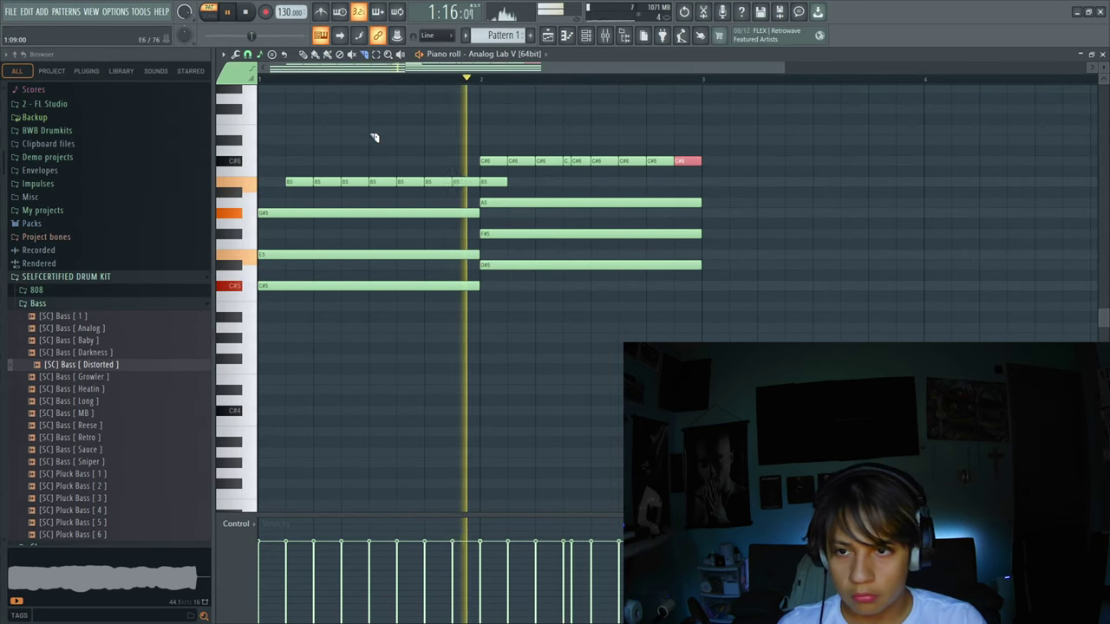
Step: Add one-bar bass notes below the chords, C#4 in bar 1 and D#4 in bar 2
scroll(465, 314, "down", 3)
left_click(465, 314)
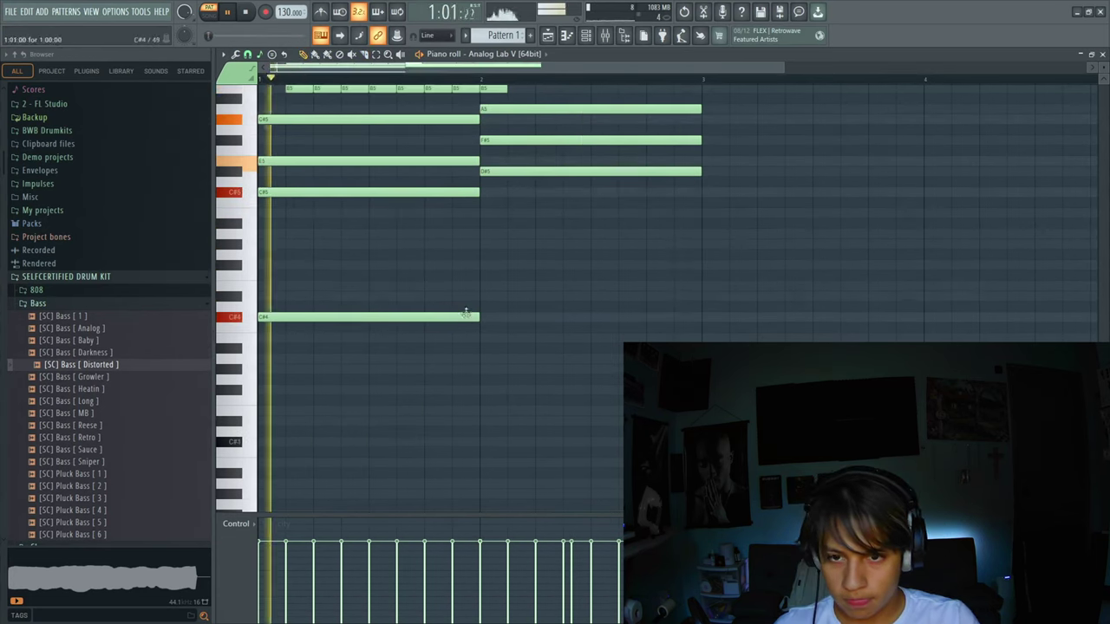
left_click(505, 297)
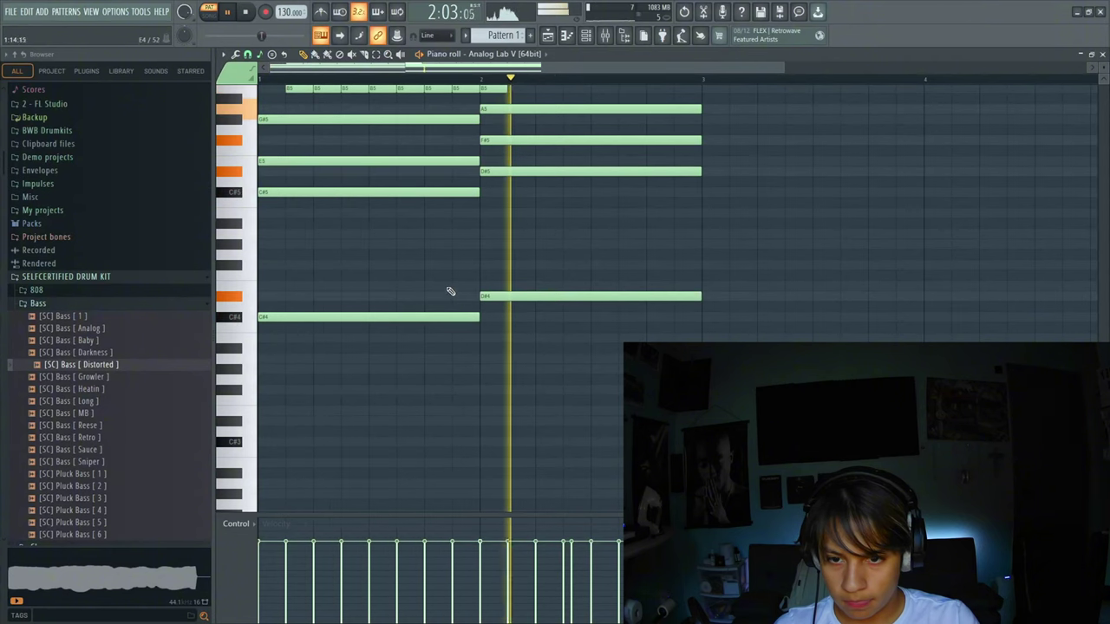
Step: Move both bass notes down an octave to C#3 and D#3, and delete the stray D#3 note in bar 1
left_click_drag(426, 278, 515, 347)
key("space")
left_click_drag(421, 315, 390, 444)
key("space")
left_click(389, 425)
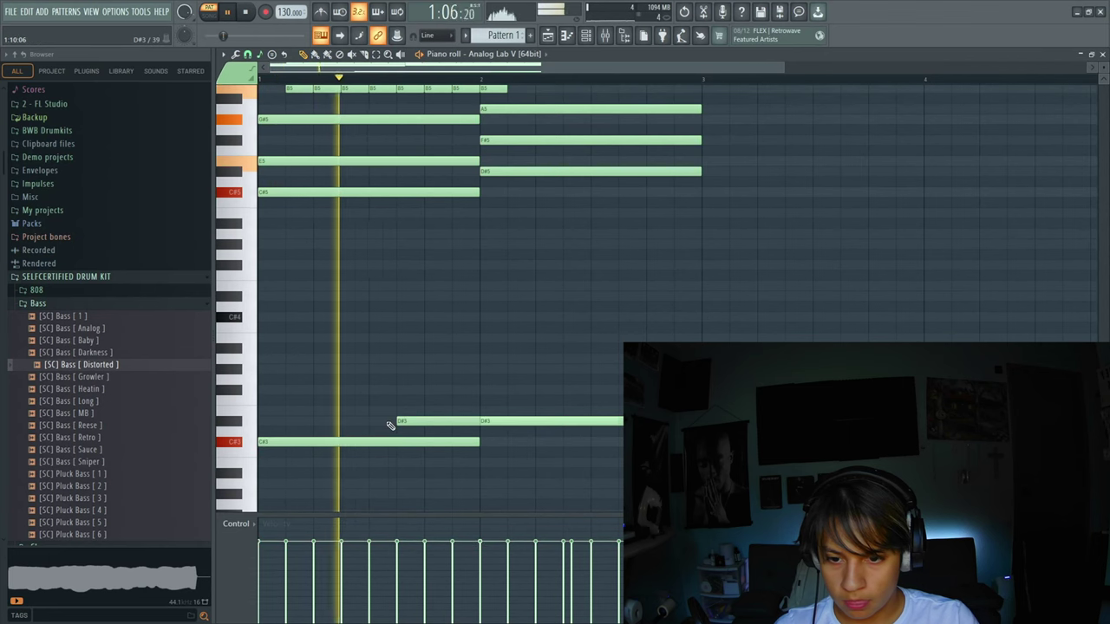
right_click(405, 422)
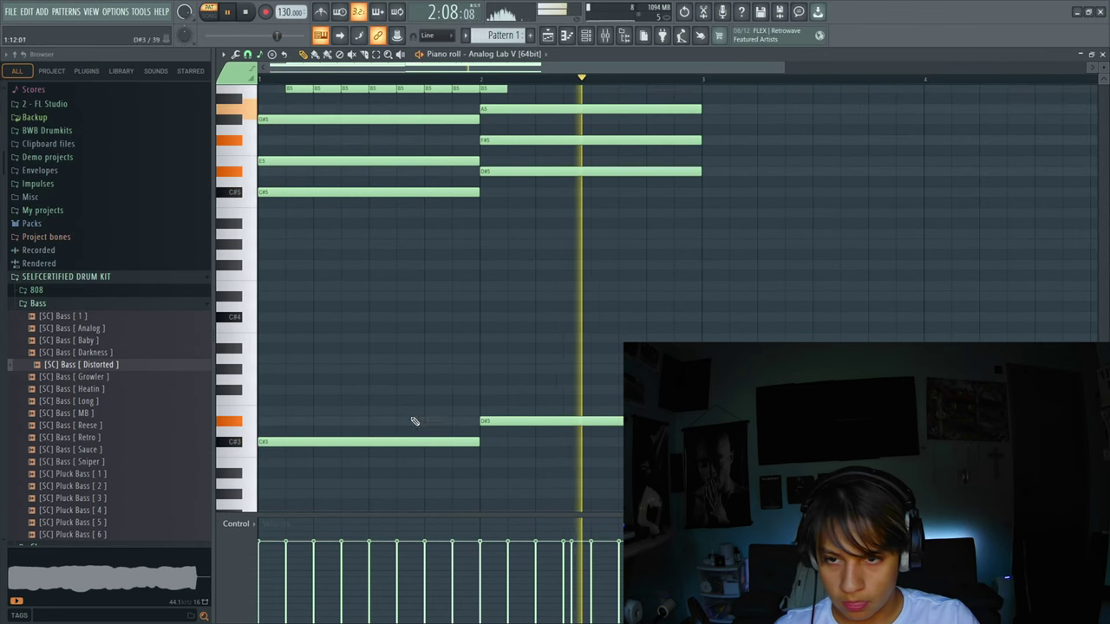
Step: Select all the sliced B5 and C#6 notes and lower their velocities
scroll(401, 268, "up", 6)
left_click_drag(275, 209, 719, 264)
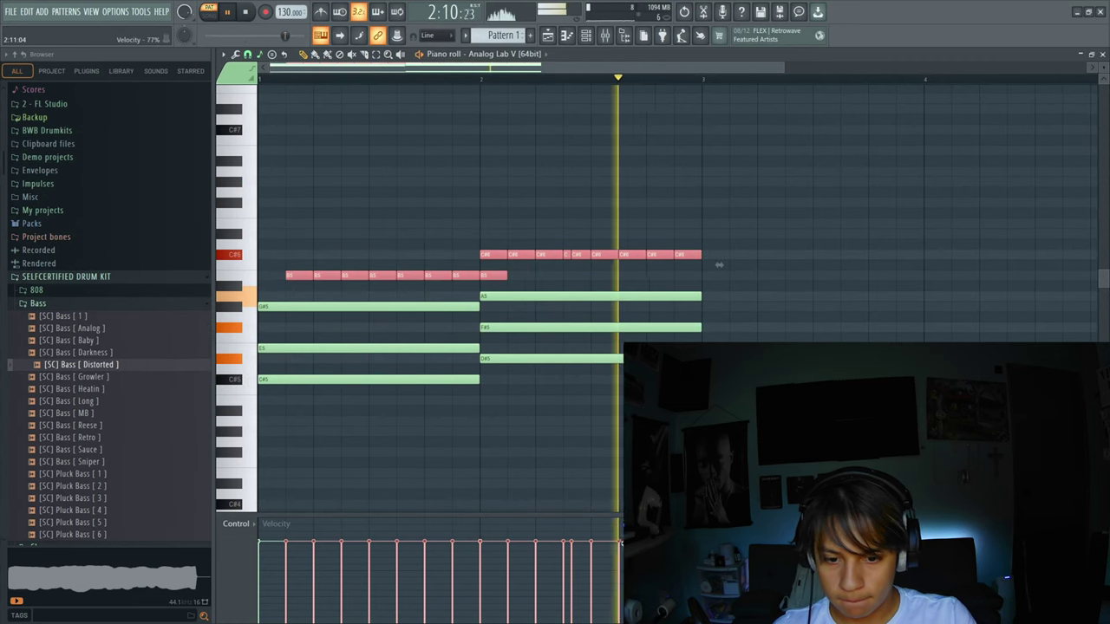
scroll(520, 277, "up", 5)
Step: Add high melody notes above the chords, with a one-bar D#7 at the start of bar 1
left_click(270, 265)
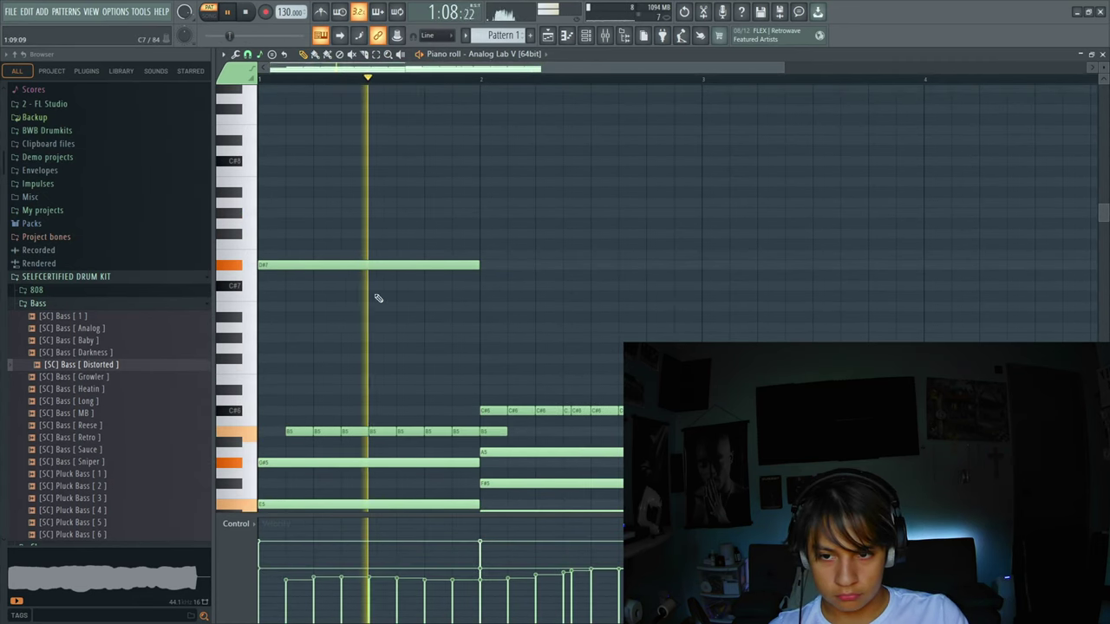
left_click(616, 307)
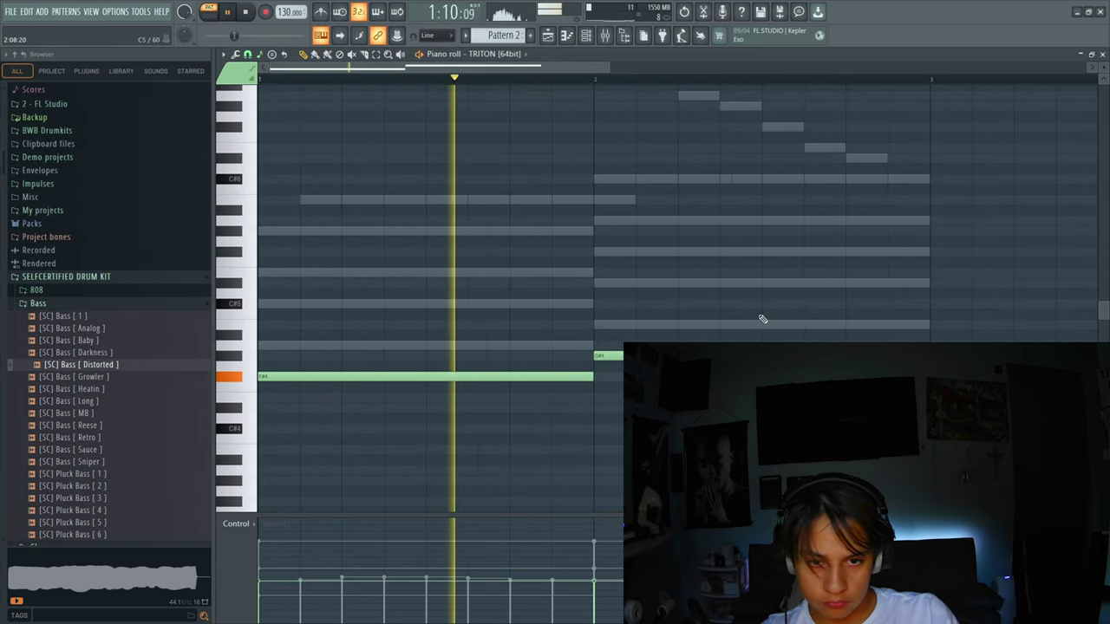
Step: Add a one-bar B4 note in bar 2 of the TRITON part in Pattern 2 and mute that note
left_click_drag(762, 319, 594, 325)
right_click(608, 330)
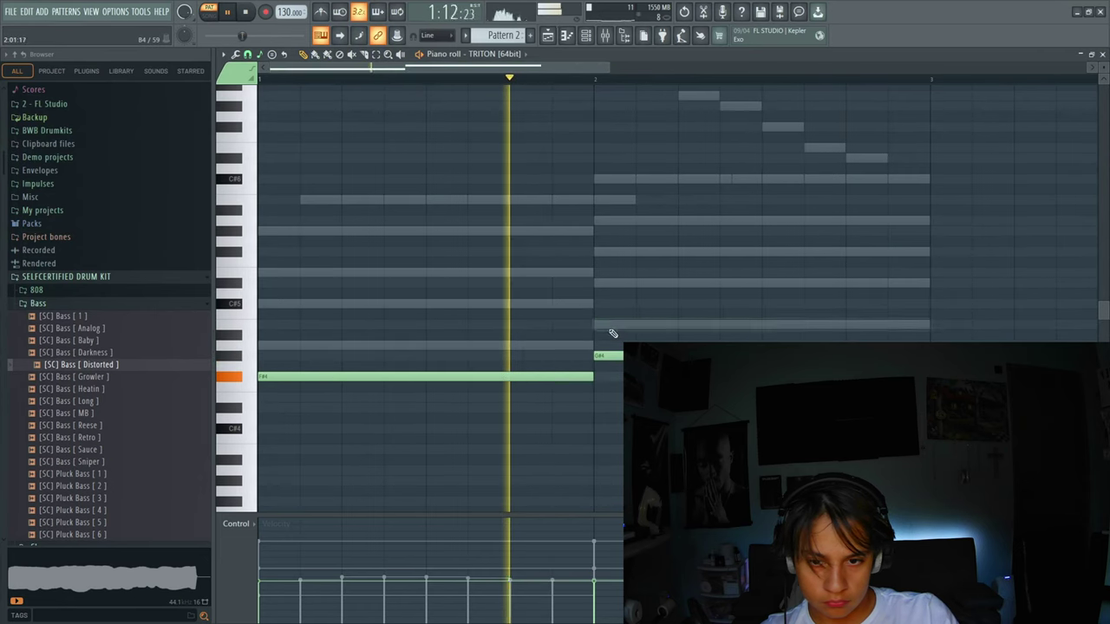
left_click(598, 326)
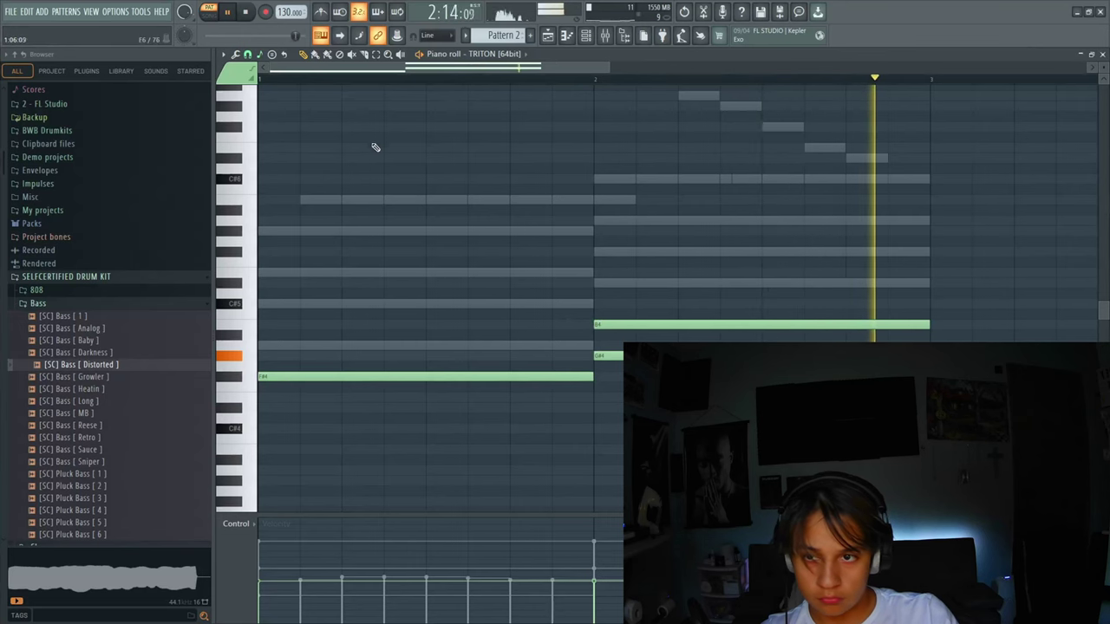
left_click(351, 53)
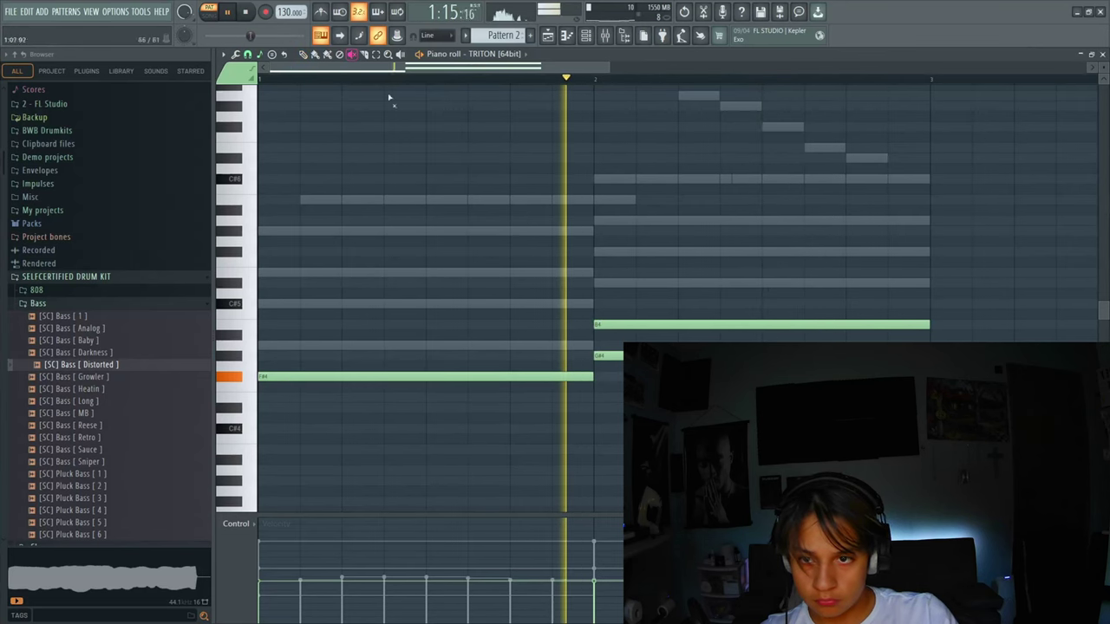
left_click(634, 323)
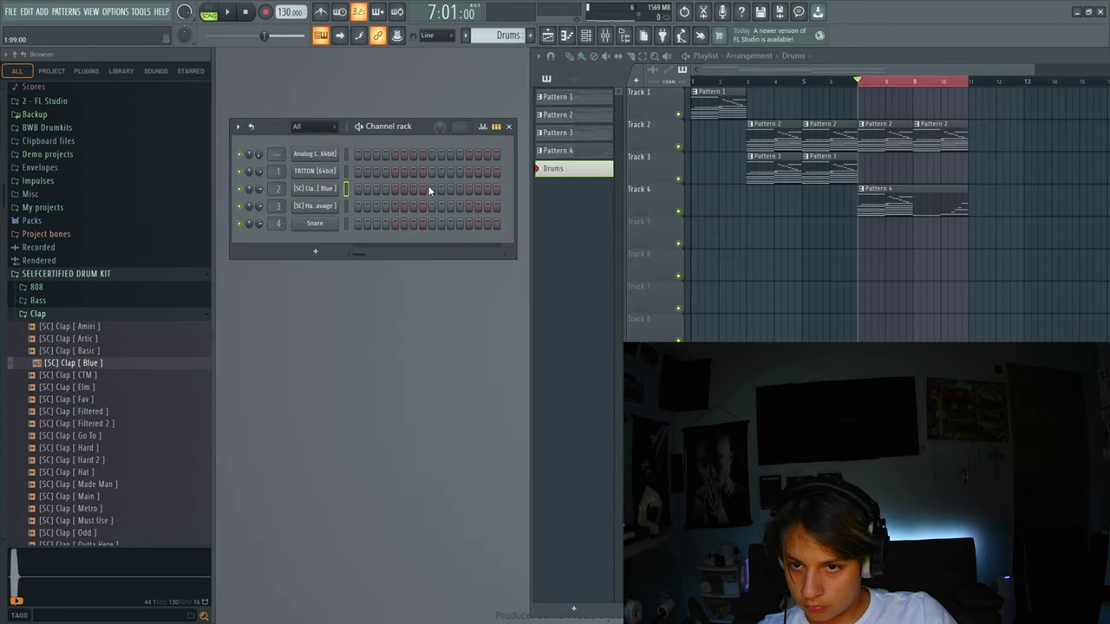
Step: Put a clap hit on step 9 of the Drums pattern and fill the hat channel on each 2 steps
left_click(423, 190)
right_click(326, 208)
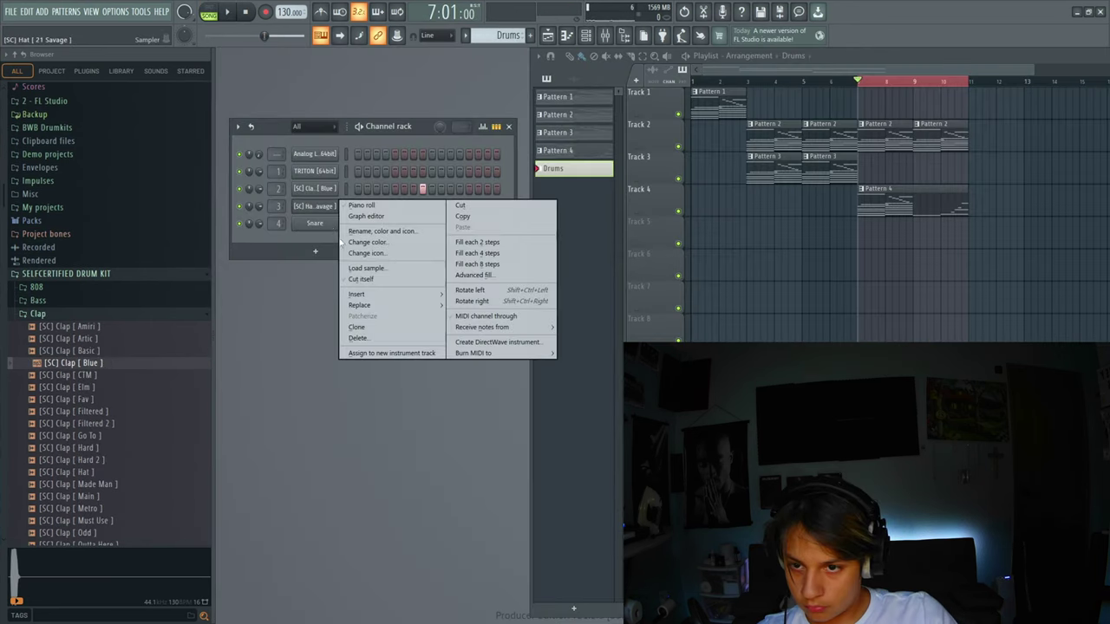
left_click(460, 242)
Step: Play the drum loop and switch the clap sample to [SC] Clap [ Basic ]
key("space")
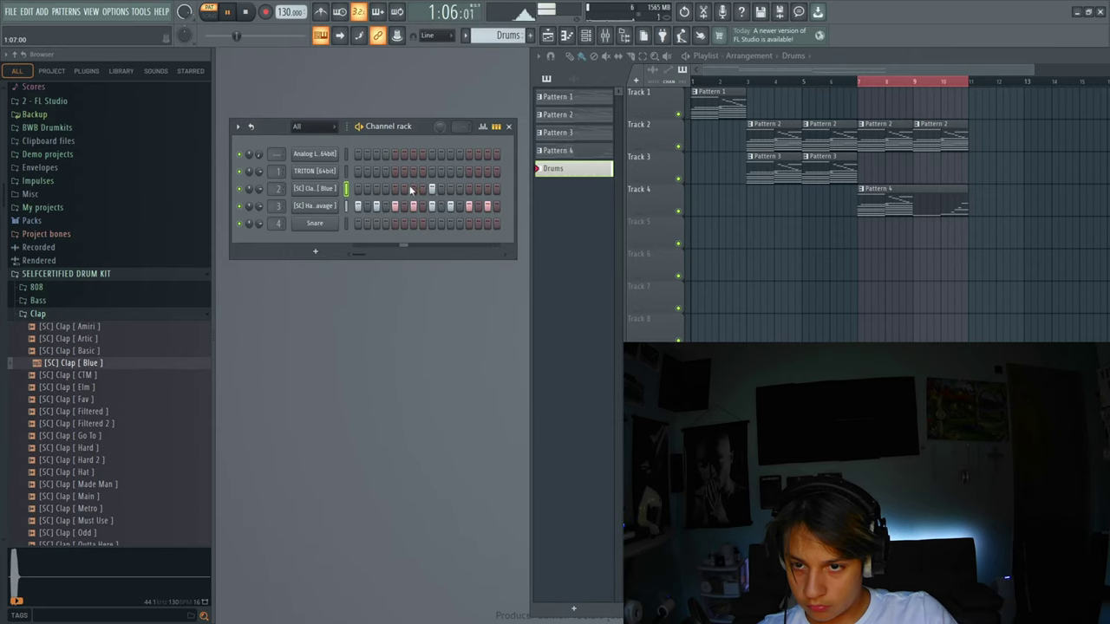
key("Up")
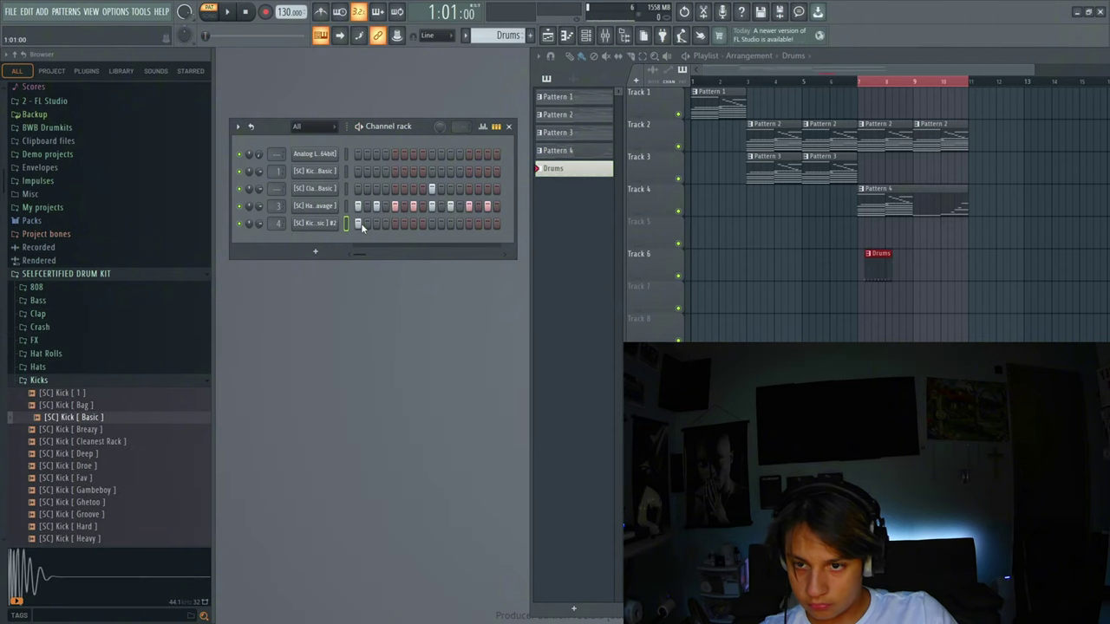
Step: Program the [SC] Kick [ Basic ] channel with hits on steps 1, 8 and 16, after trying other positions
left_click(357, 224)
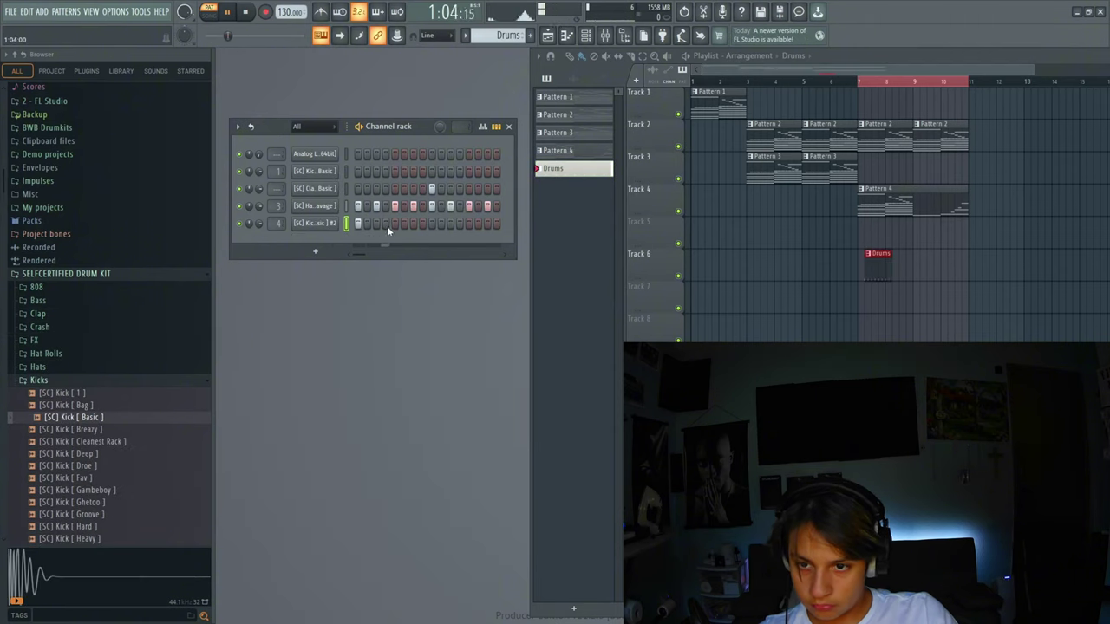
left_click(403, 224)
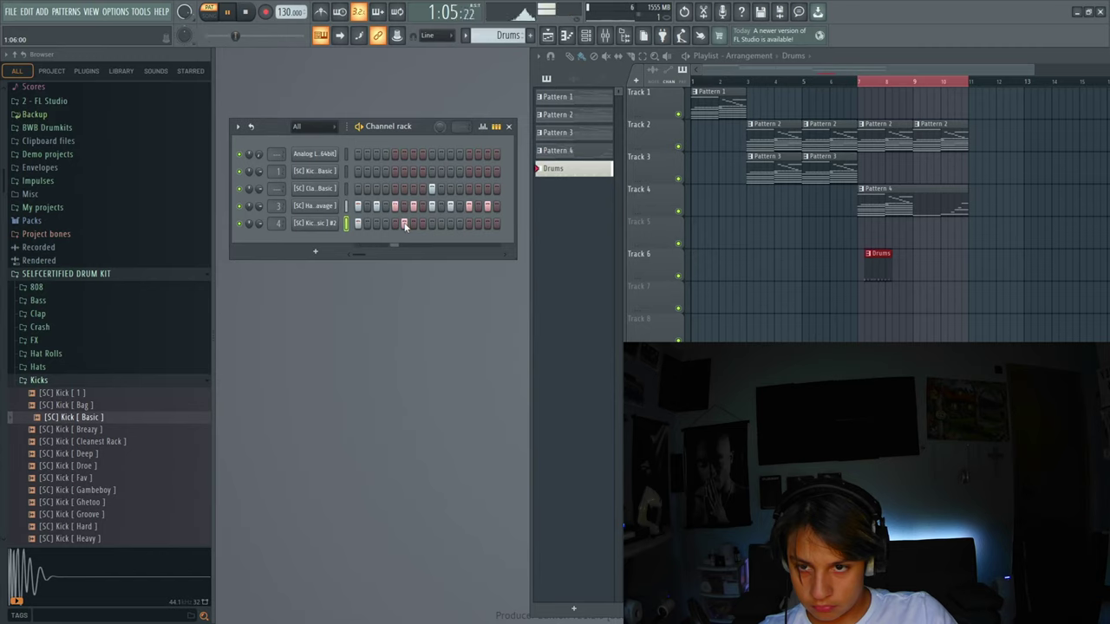
left_click(404, 224)
left_click(396, 224)
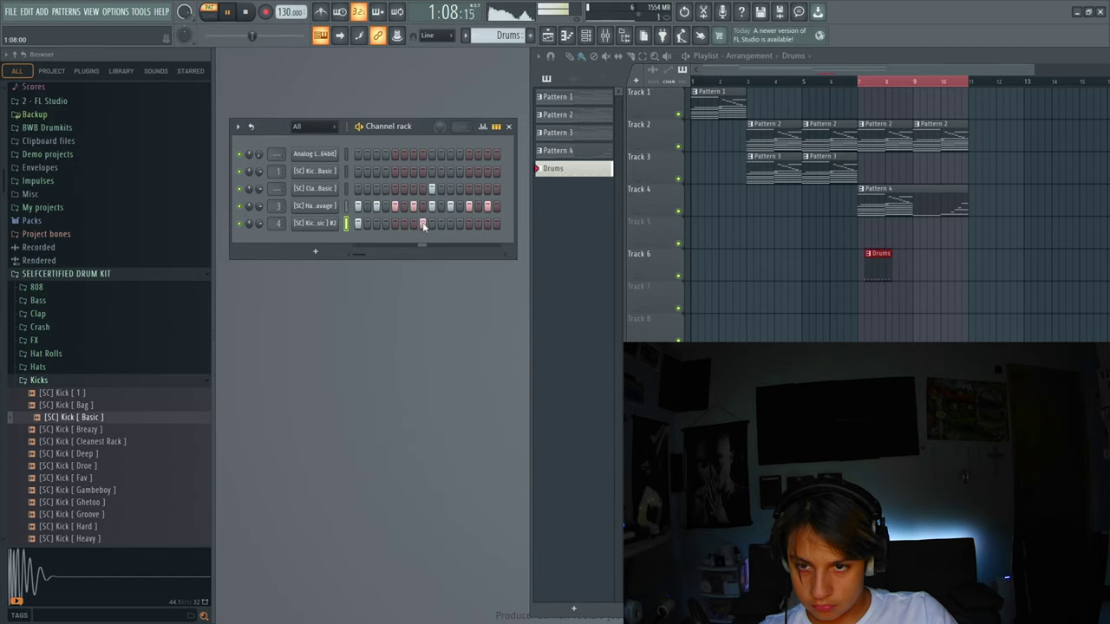
left_click(497, 223)
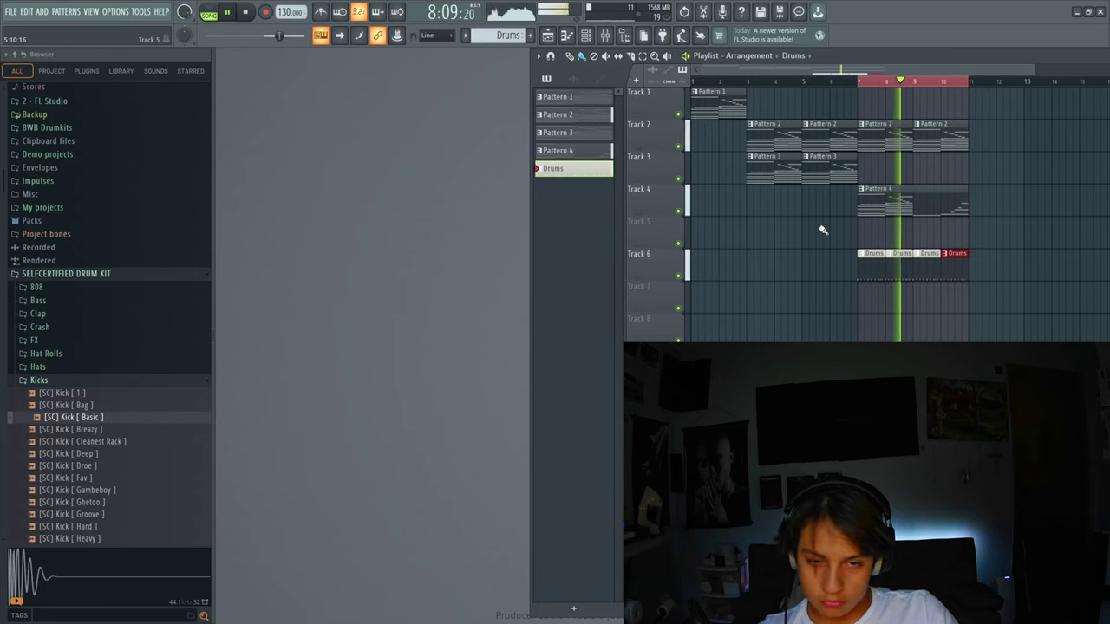
Step: Close the Analog Lab V window and listen to Track 1 and Track 2 soloed one after the other
scroll(825, 235, "up", 3)
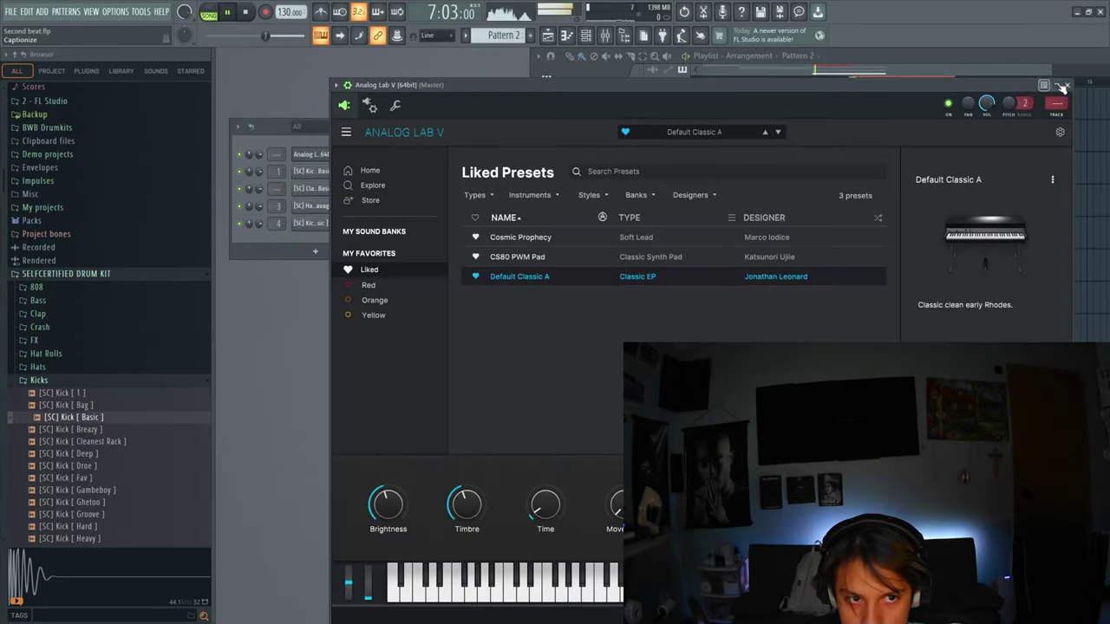
left_click(1065, 86)
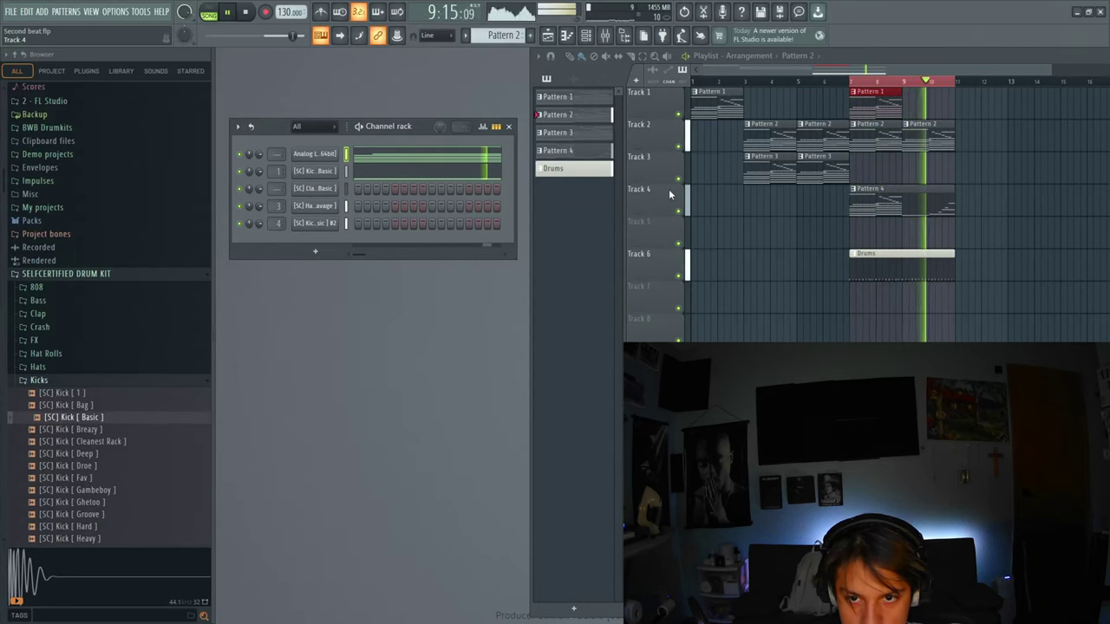
right_click(680, 115)
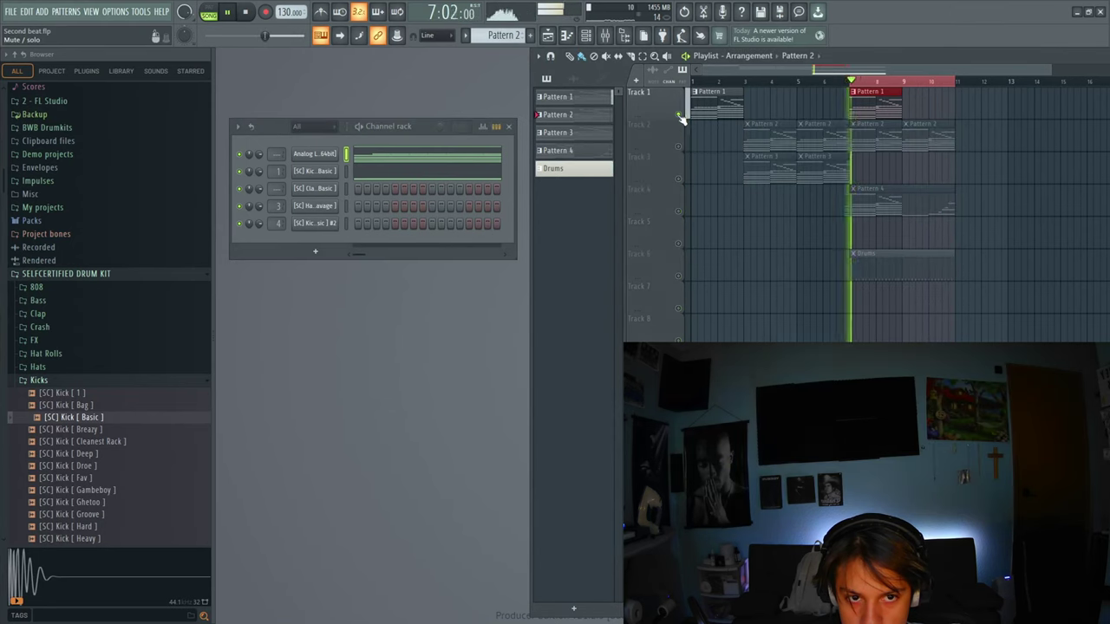
right_click(680, 116)
right_click(680, 148)
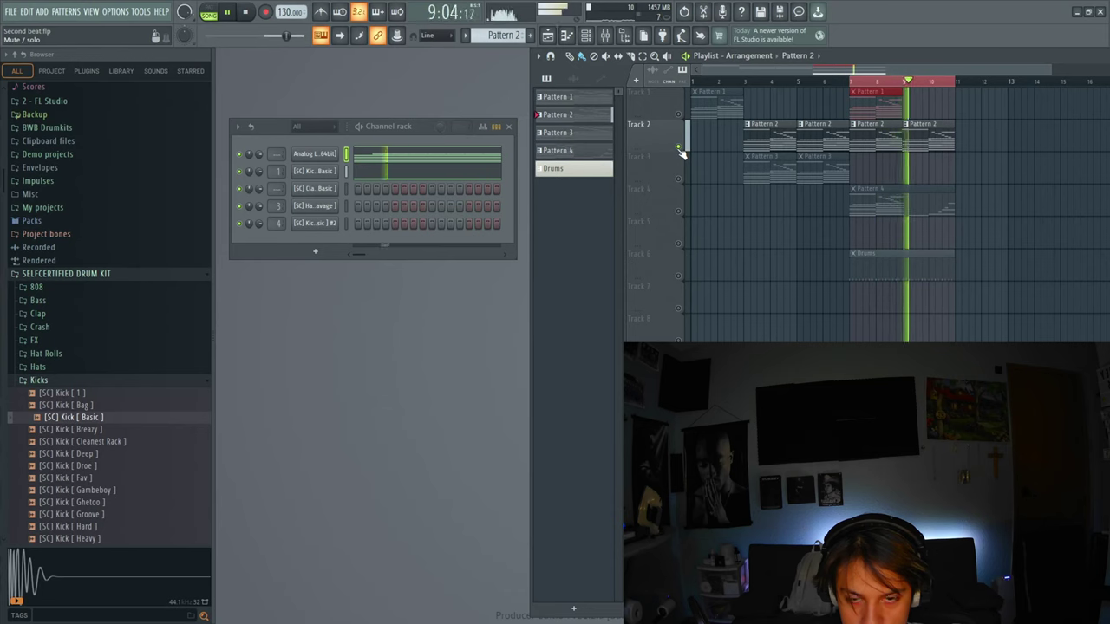
right_click(680, 148)
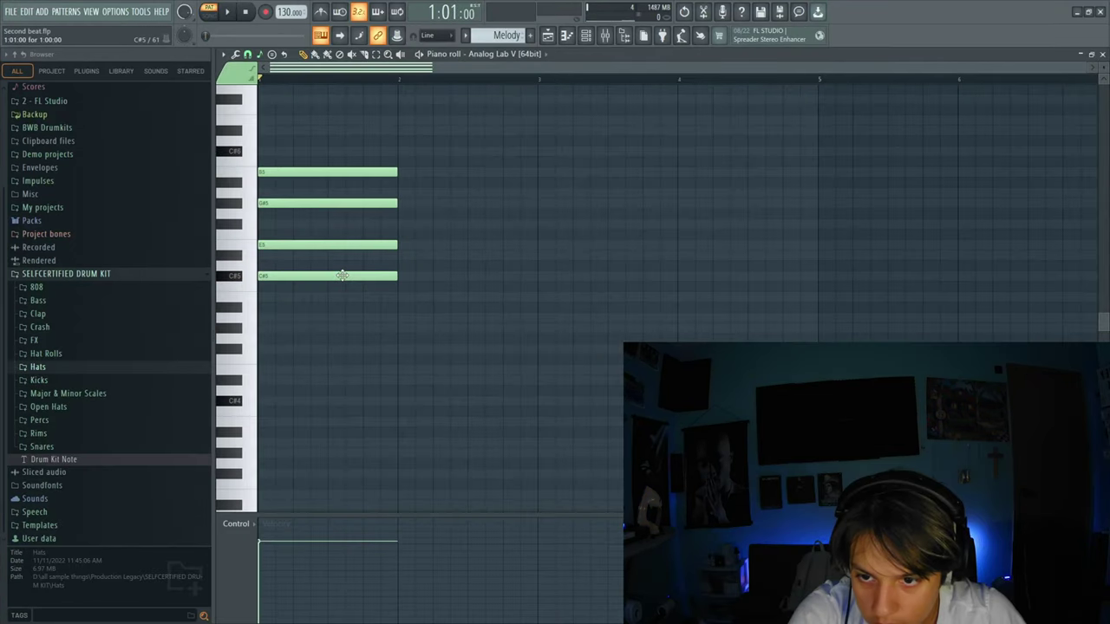
Step: In the Melody pattern, lower the bottom chord note to B4 and place one-bar D#5, E5 and D#5 notes in bars 2 to 4
mouse_move(343, 276)
left_mouse_down()
mouse_move(340, 314)
mouse_move(337, 290)
left_mouse_up()
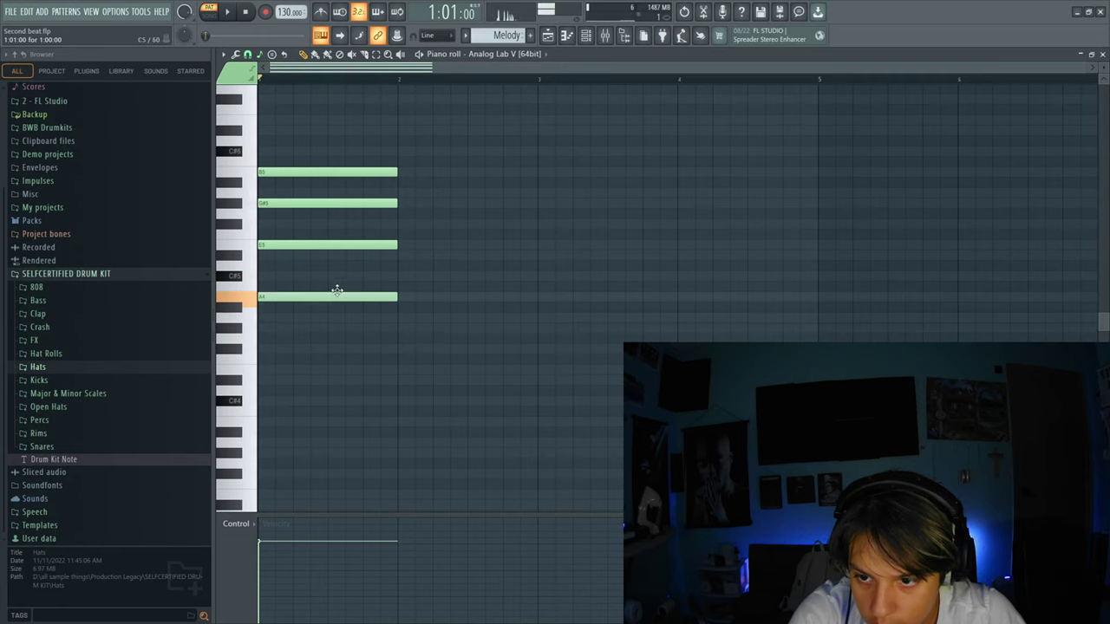
mouse_move(330, 249)
left_mouse_down()
mouse_move(327, 270)
mouse_move(320, 243)
left_mouse_up()
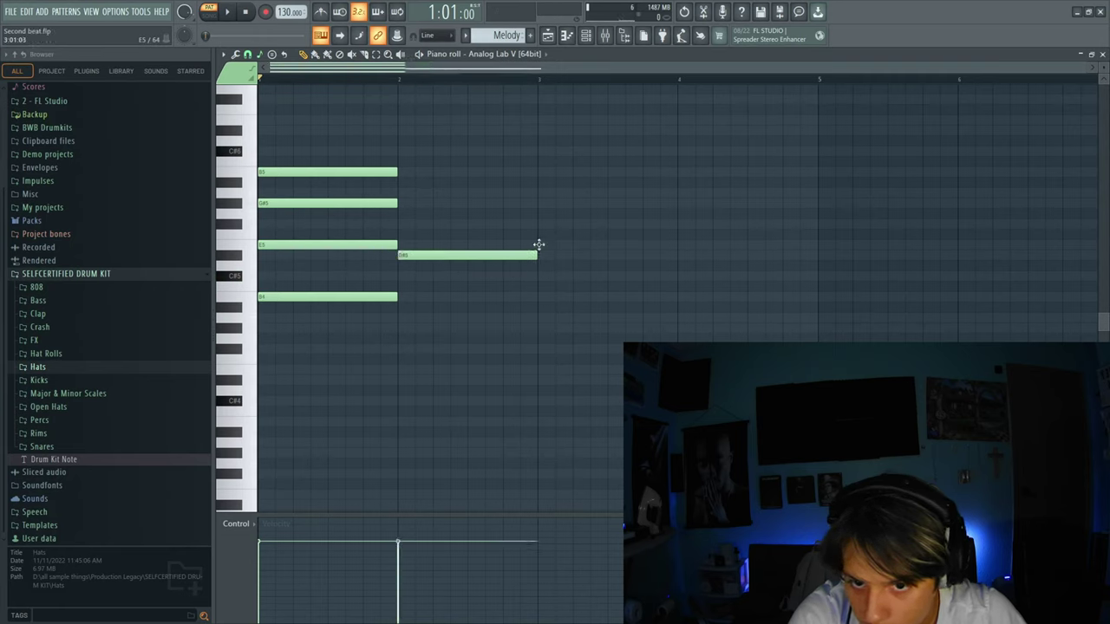
left_click(539, 244)
key("space")
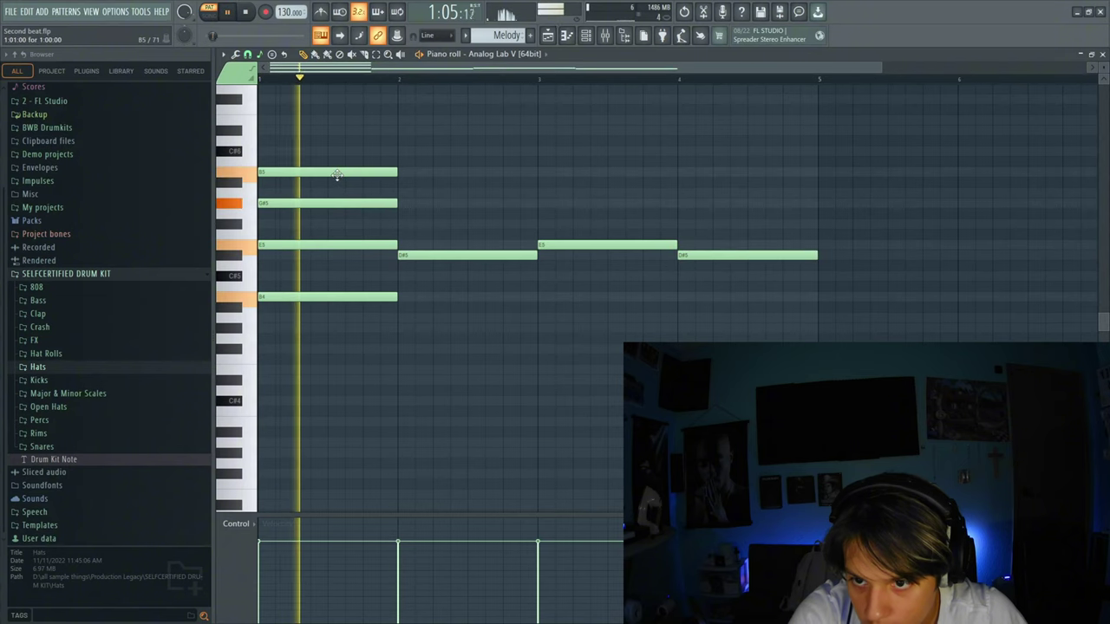
Step: Delete the top B5 note in bar 1 and raise the G#5 note to A5
right_click(336, 171)
key("space")
left_click_drag(341, 199, 341, 188)
key("space")
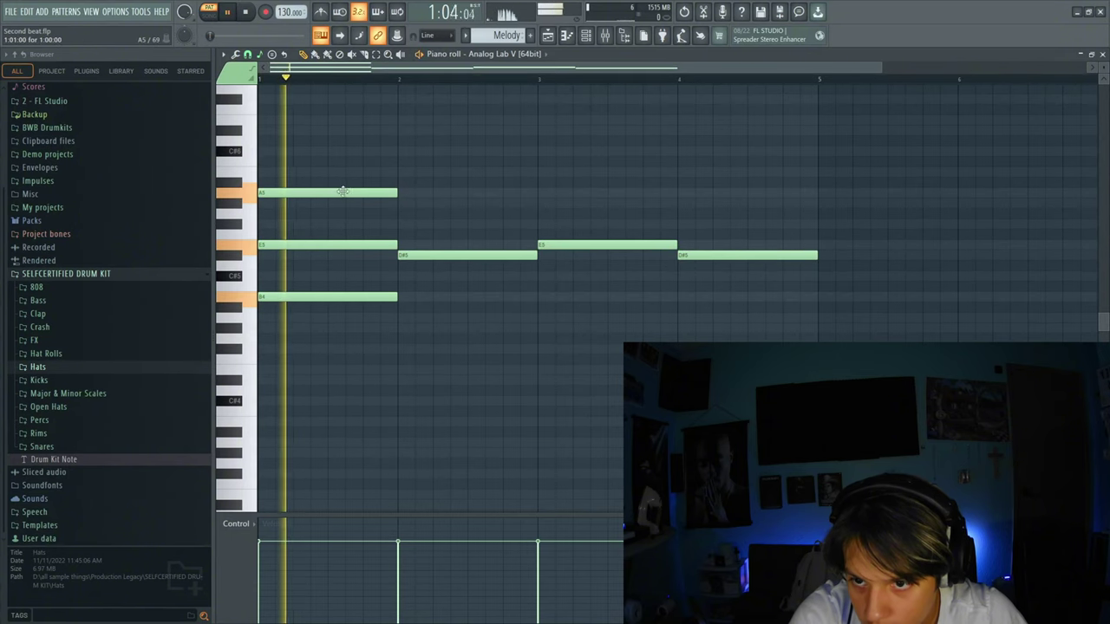
Step: Add one-bar B4 and A5 notes in each of bars 2, 3 and 4
left_click(404, 297)
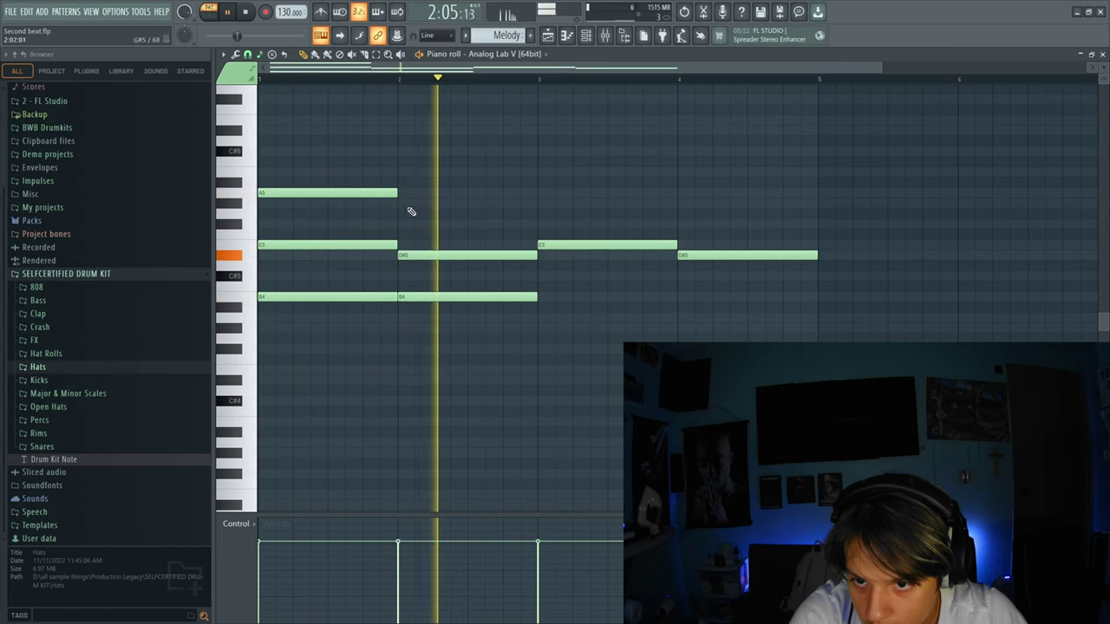
left_click(409, 193)
left_click(548, 297)
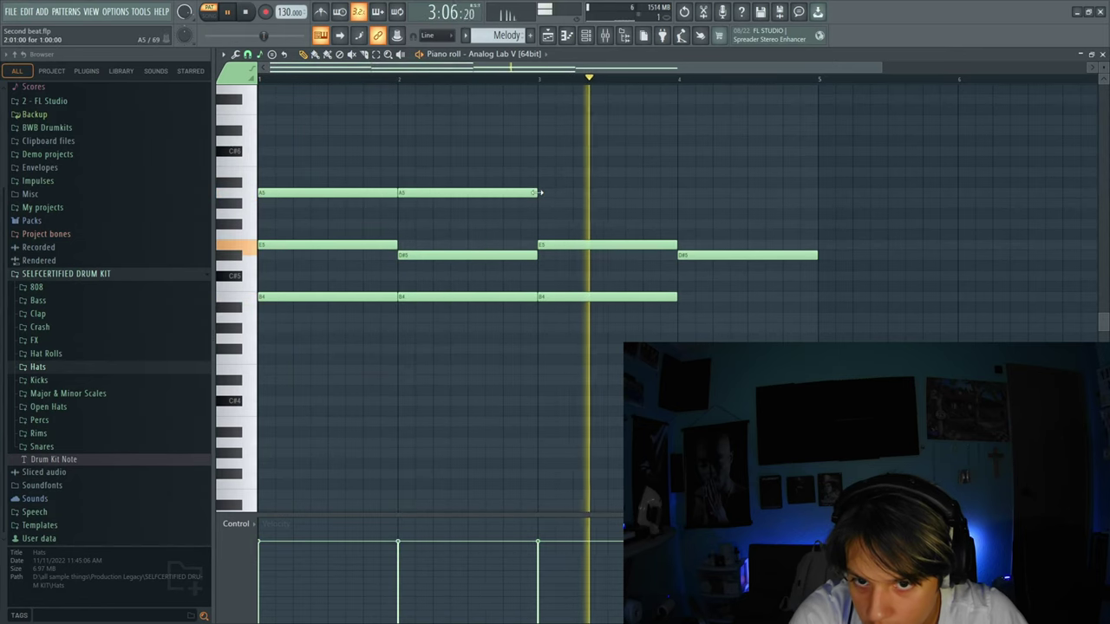
left_click(548, 193)
left_click(687, 297)
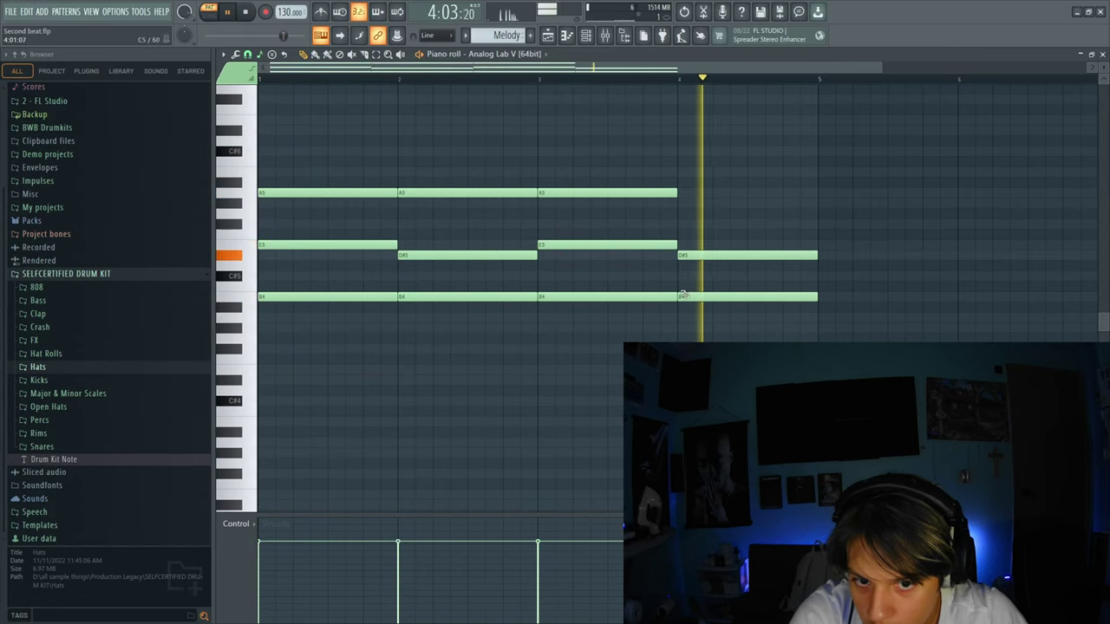
left_click(684, 193)
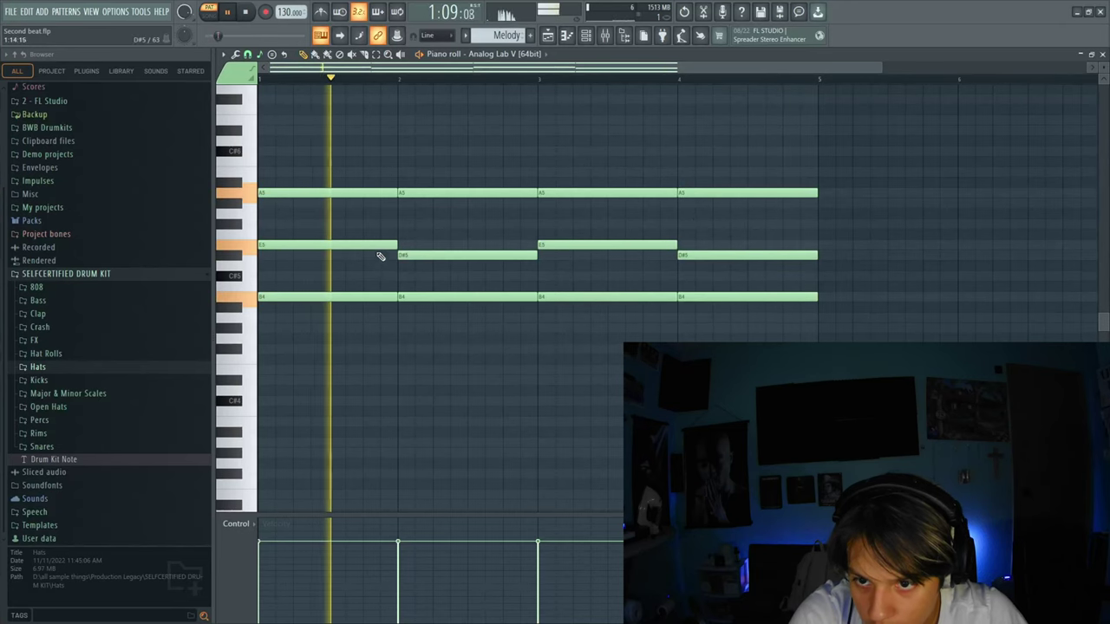
Step: Lower the top row of notes to G#5 in all four bars
left_click_drag(361, 191, 356, 203)
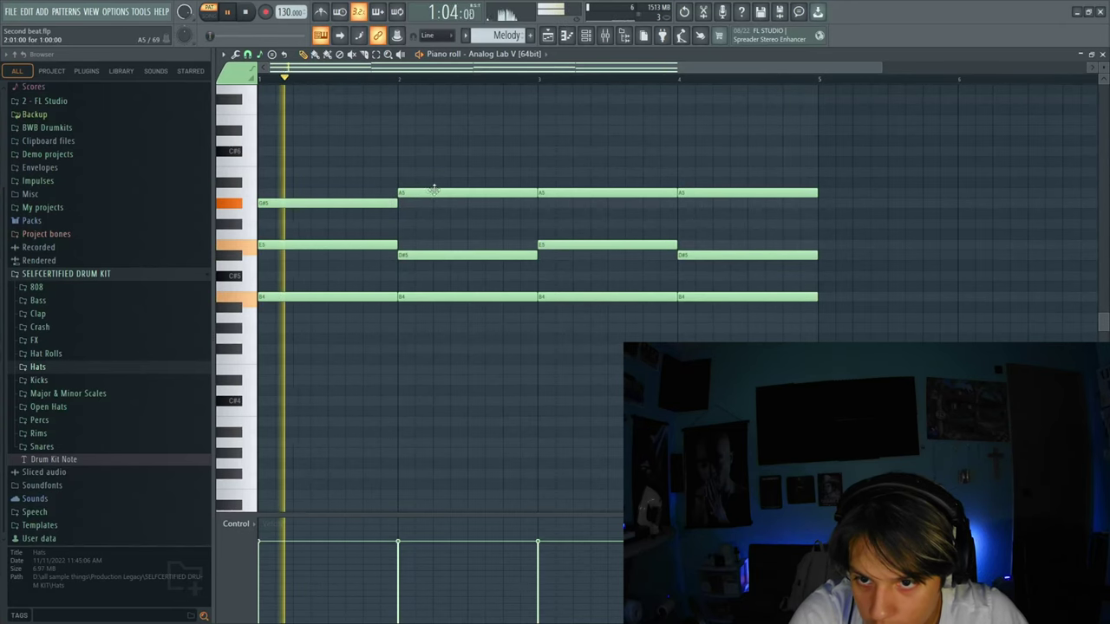
left_click(435, 224)
right_click(452, 223)
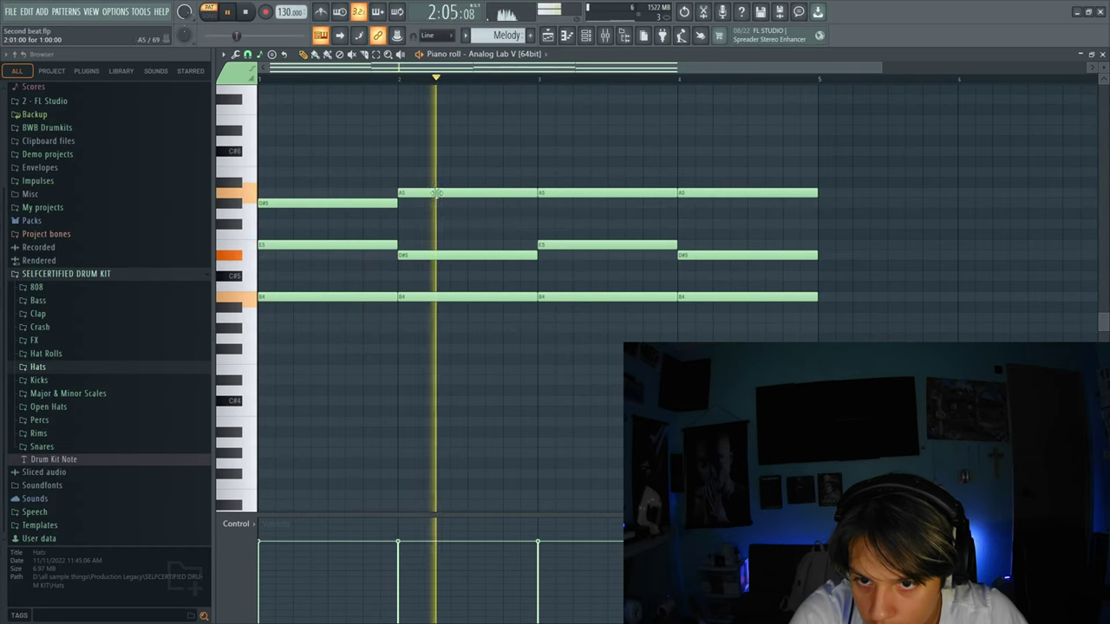
left_click_drag(769, 203, 746, 202)
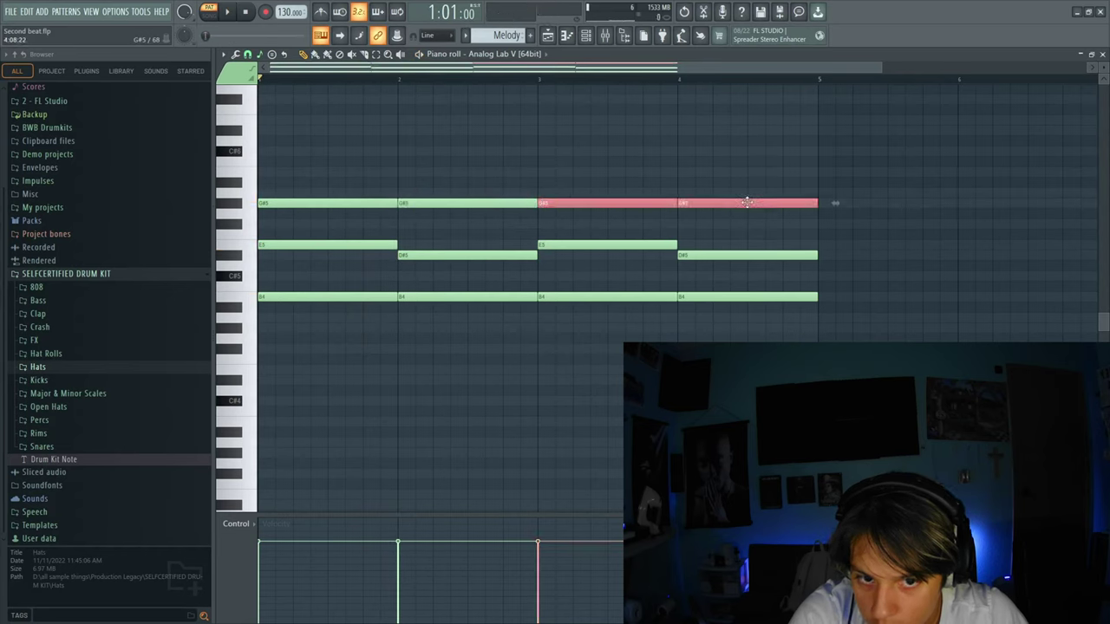
Step: Transpose all the Melody notes down one octave and up five semitones, so that the top row is on C#5
key("ctrl+a")
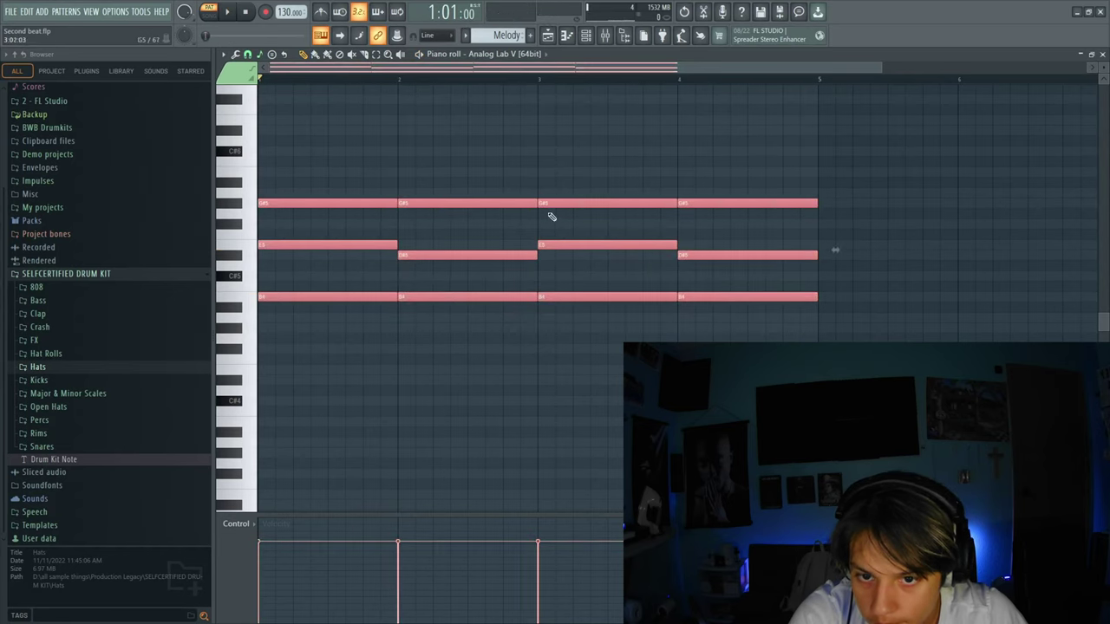
left_click_drag(552, 203, 572, 338)
key("space")
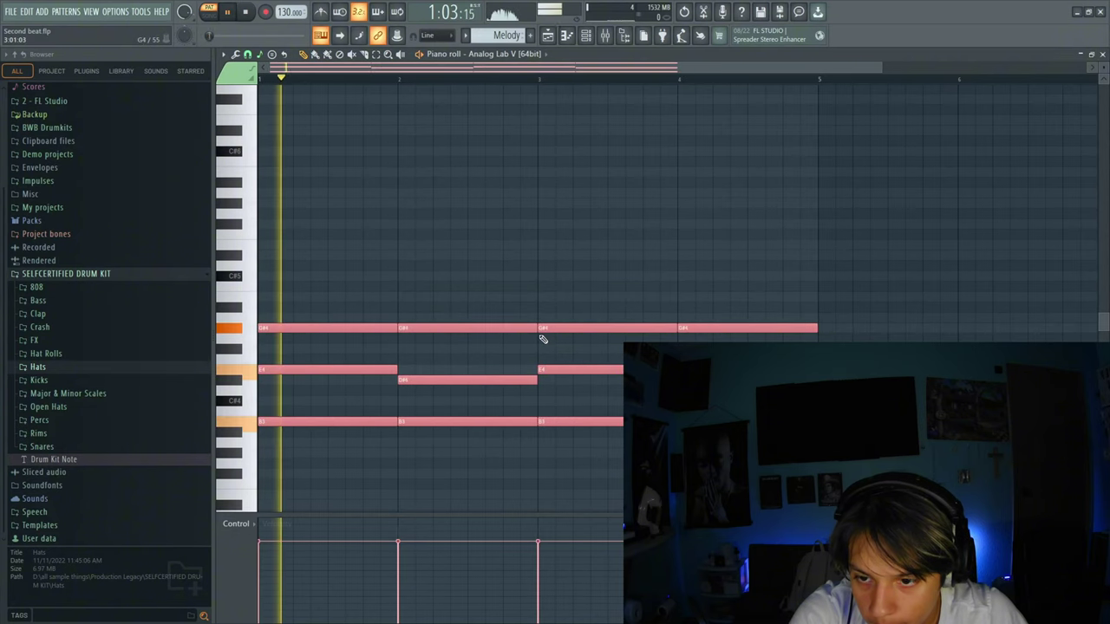
left_click_drag(499, 322, 496, 274)
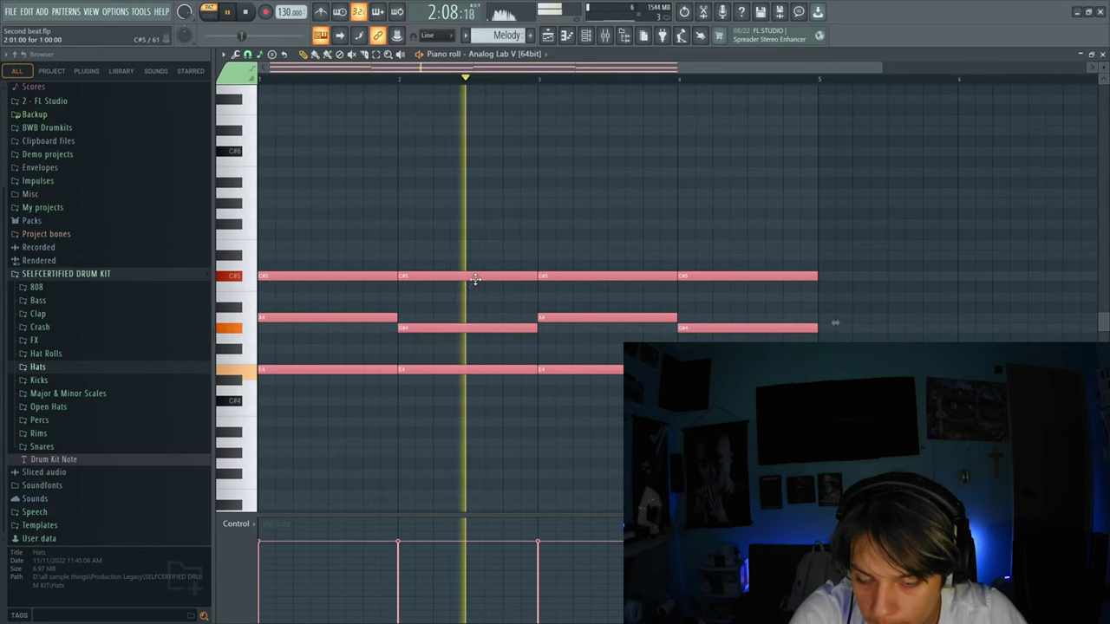
Step: Try raising the whole top row of notes by two semitones to D#5
left_click(483, 254)
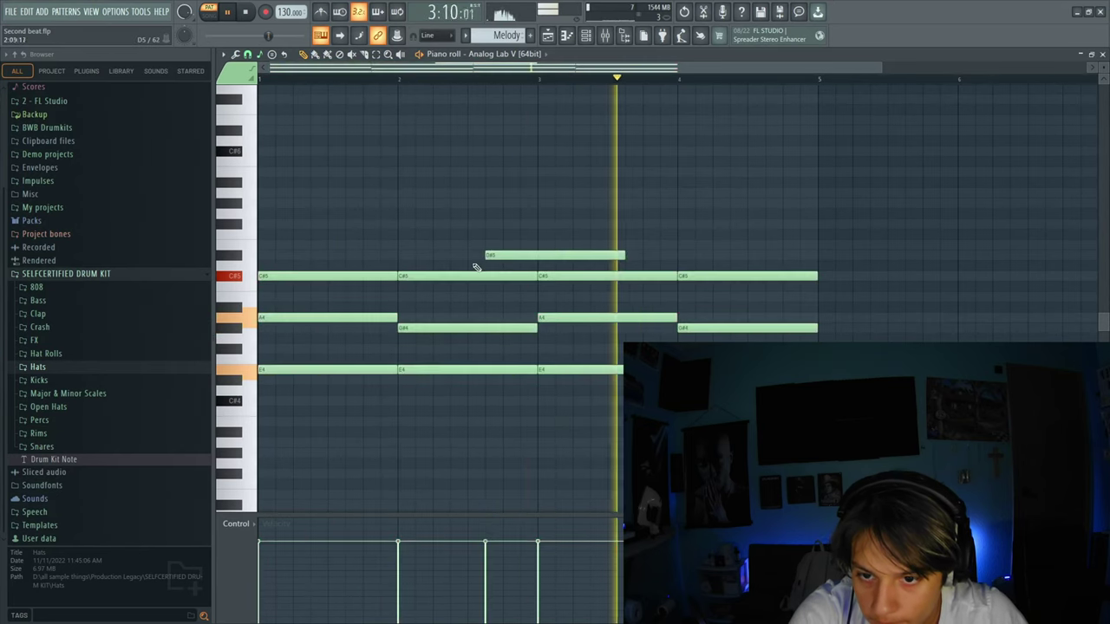
right_click(496, 253)
left_click_drag(350, 257, 648, 291)
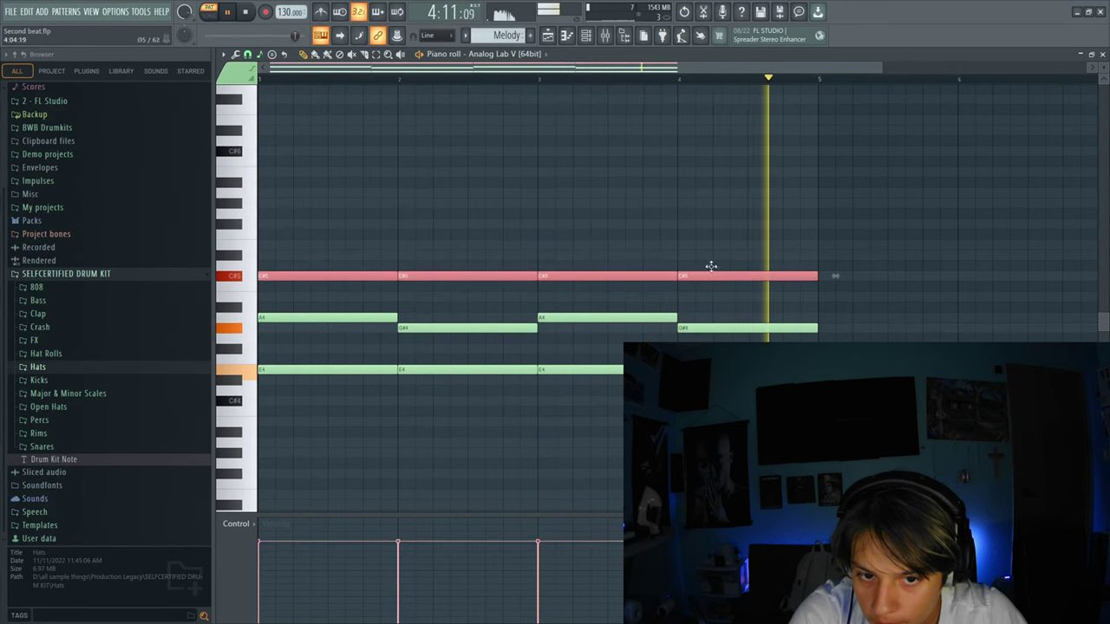
key("shift+Up")
key("shift+Up")
left_click(627, 275)
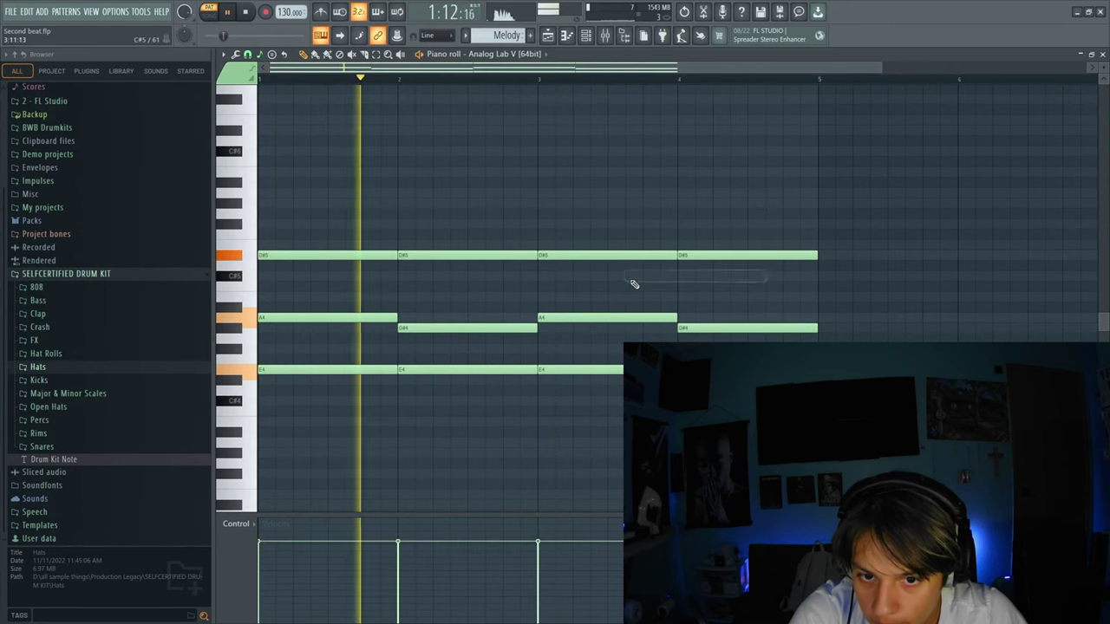
Step: Lower the bottom row of notes one semitone to D#4, stop playback and close the piano roll
left_click_drag(361, 356, 633, 385)
key("shift+Down")
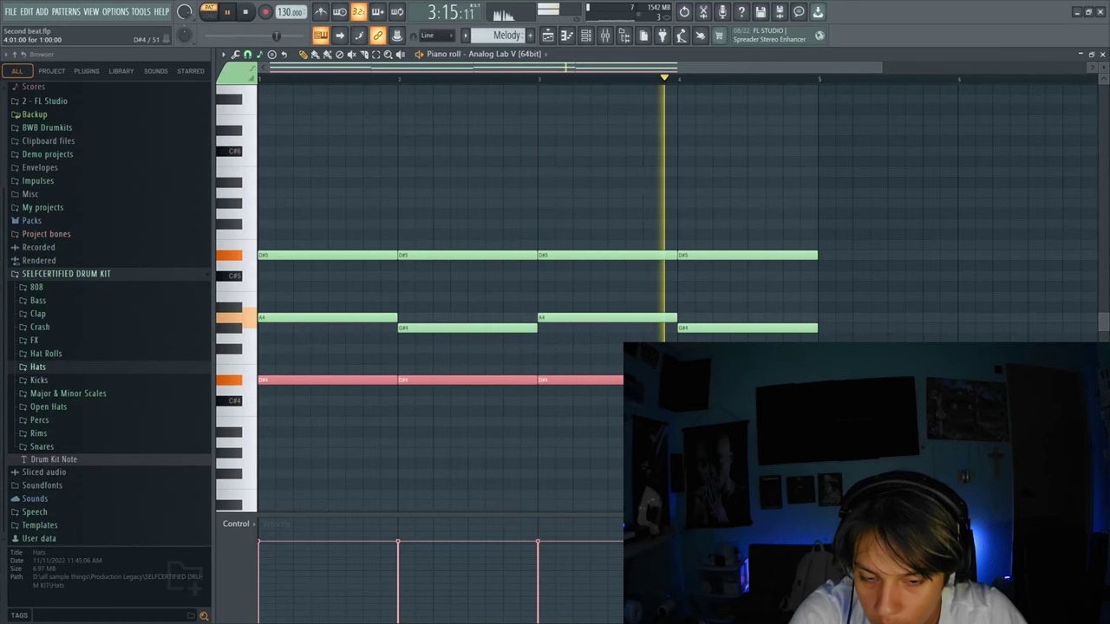
key("space")
key("F7")
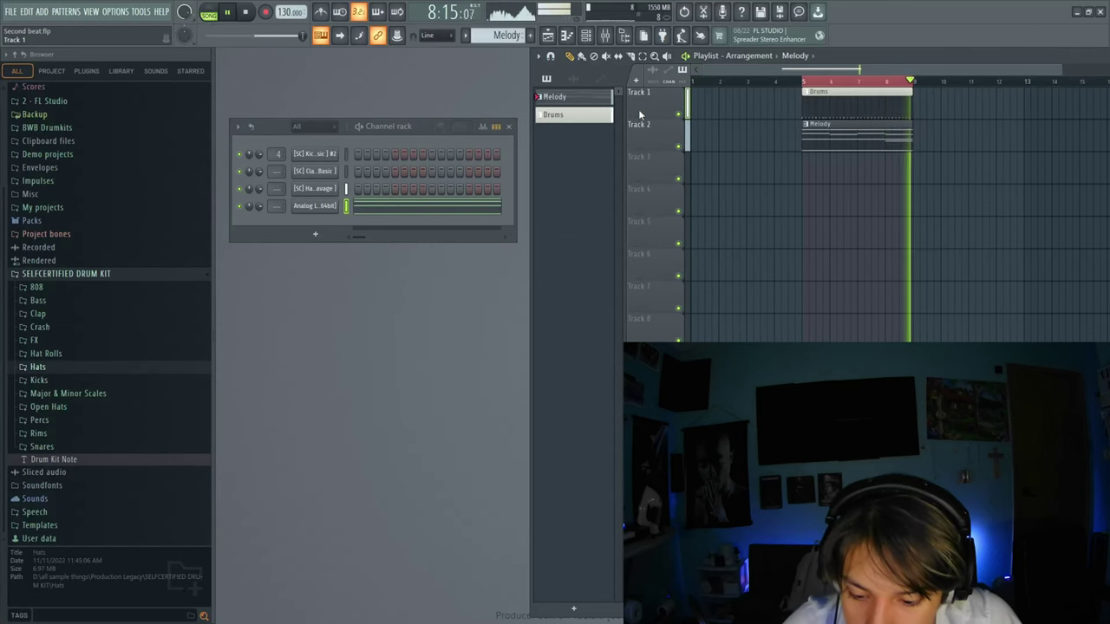
Step: Write two-bar D#3 notes at bars 1 and 3 in the Analog Lab V #2 part
key("space")
key("F7")
key("space")
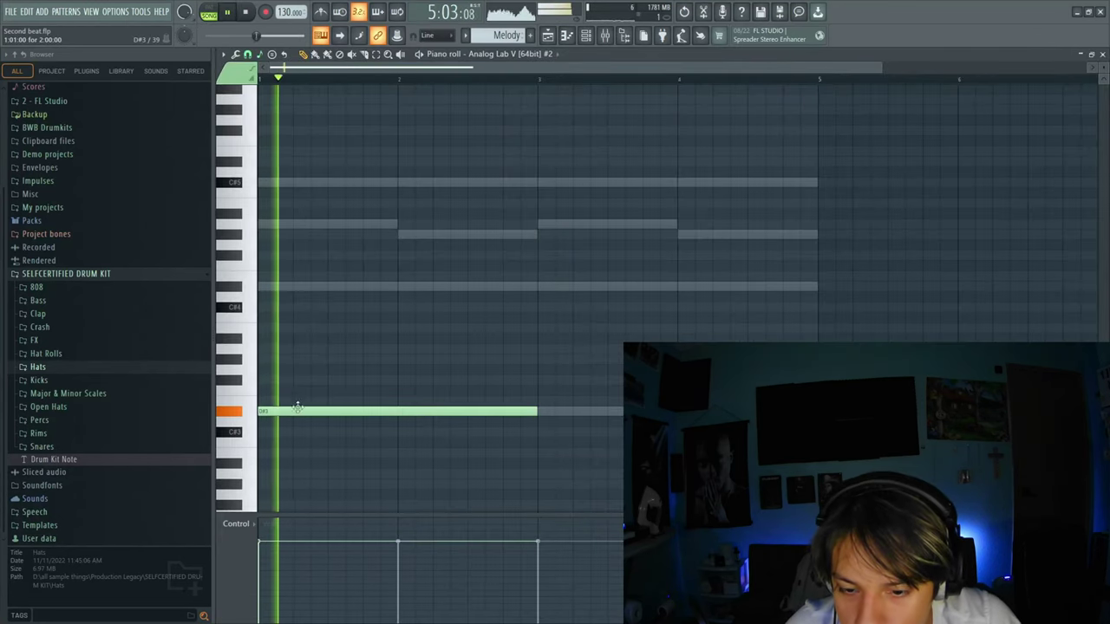
left_click(545, 412)
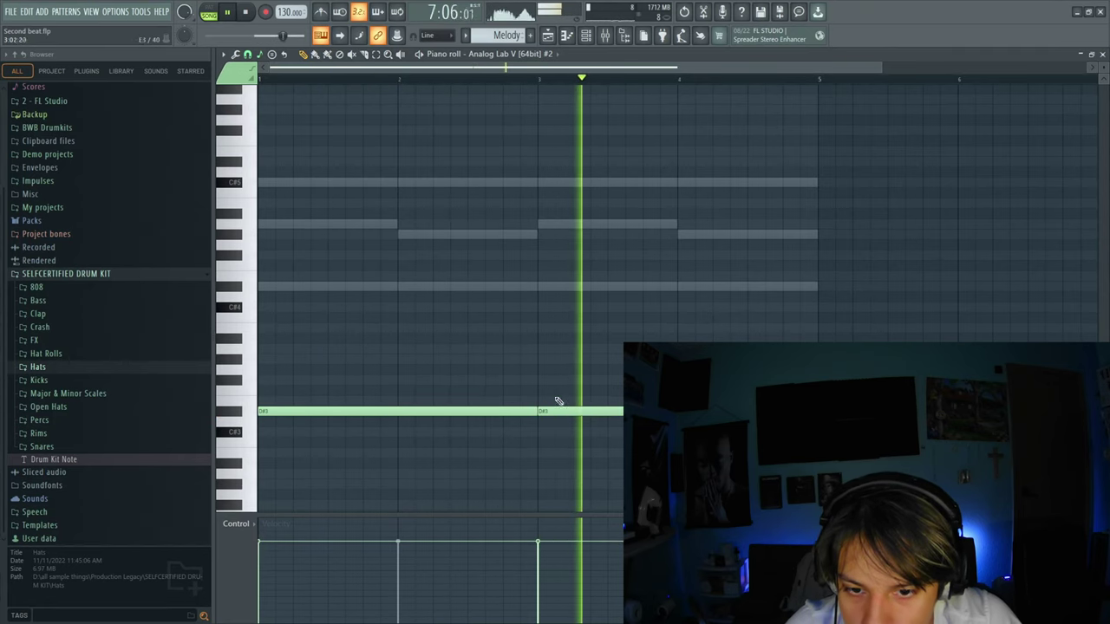
Step: Add a D#4 note at bar 4, slice it after one beat, delete the remainder and stretch the short piece to the bar's end
left_click(681, 286)
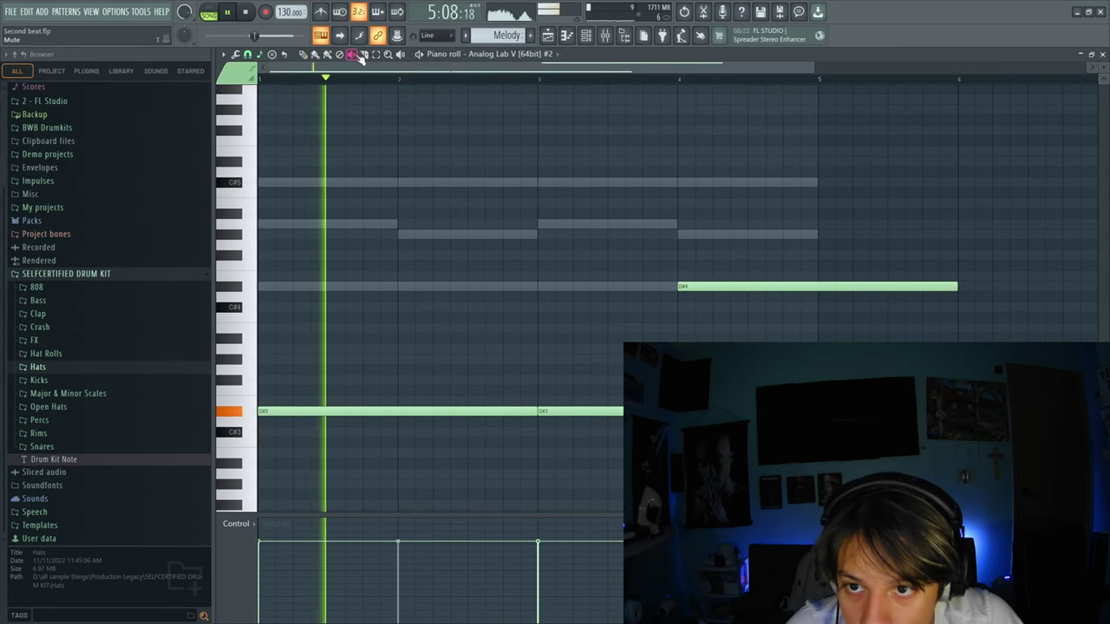
left_click(694, 287)
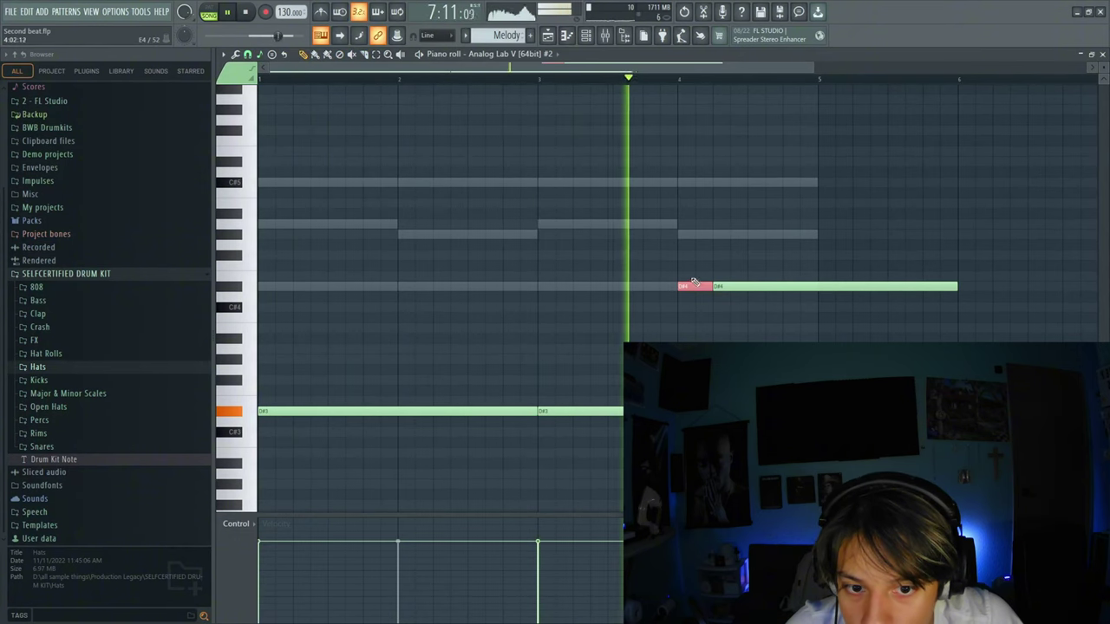
right_click(723, 288)
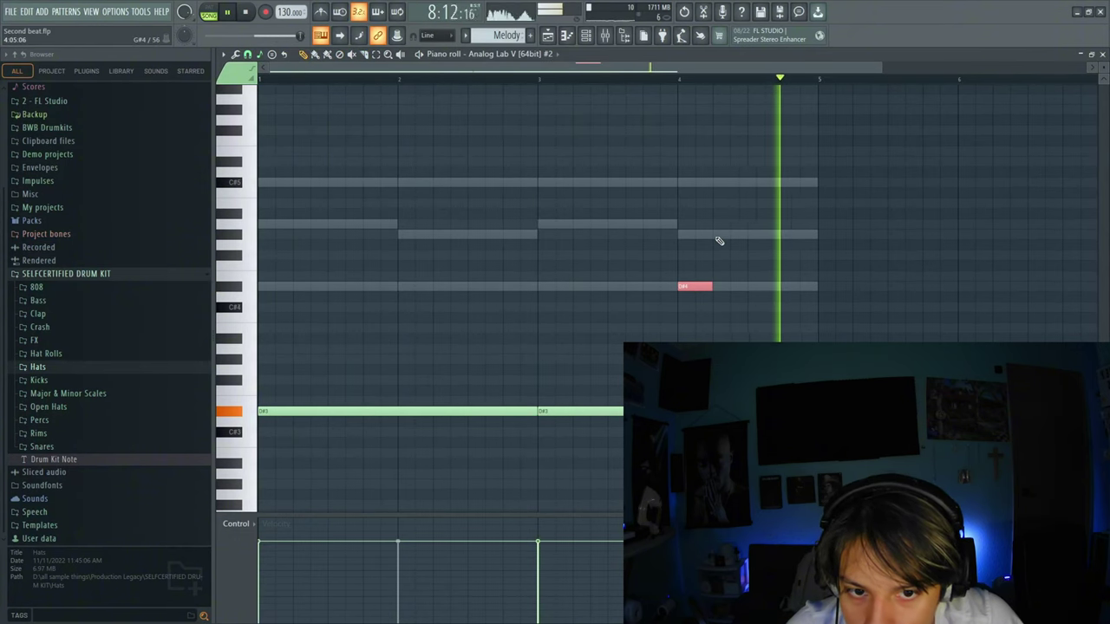
left_click_drag(713, 287, 818, 295)
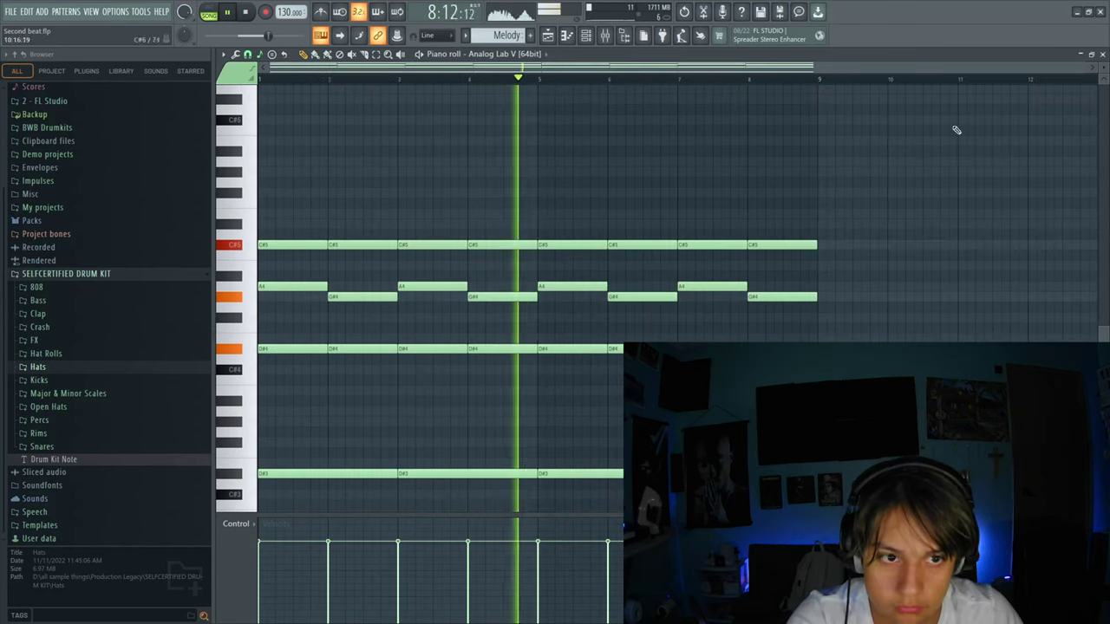
Step: Add a two-bar G#5 note from bar 2 and a half-bar F#5 note in bar 4, and copy the pair to bars 5 and 7
left_click(353, 173)
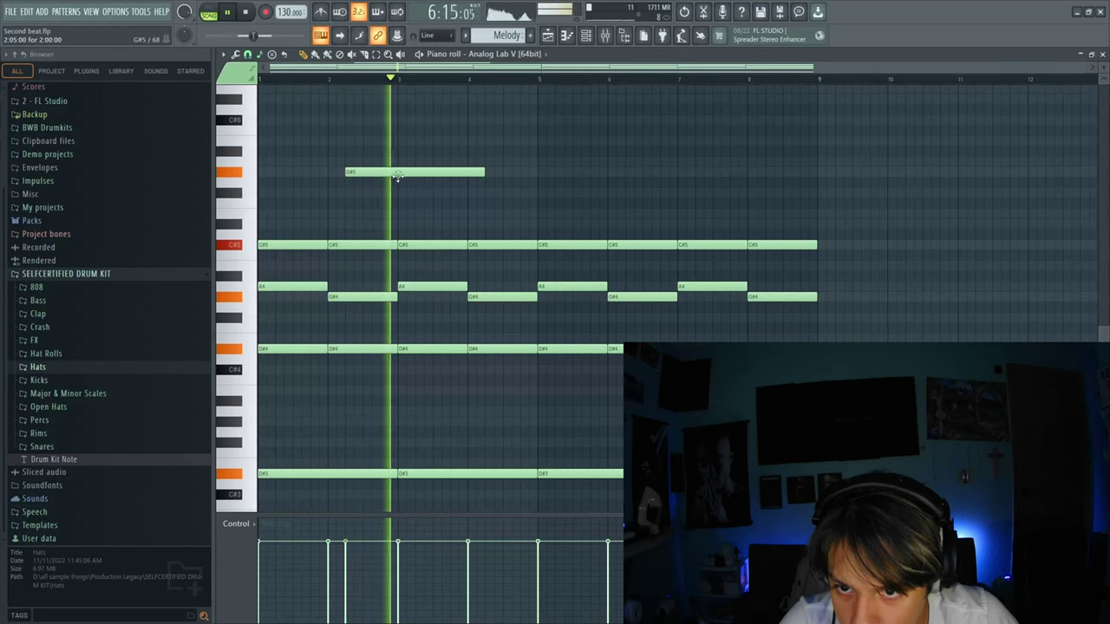
left_click(507, 192)
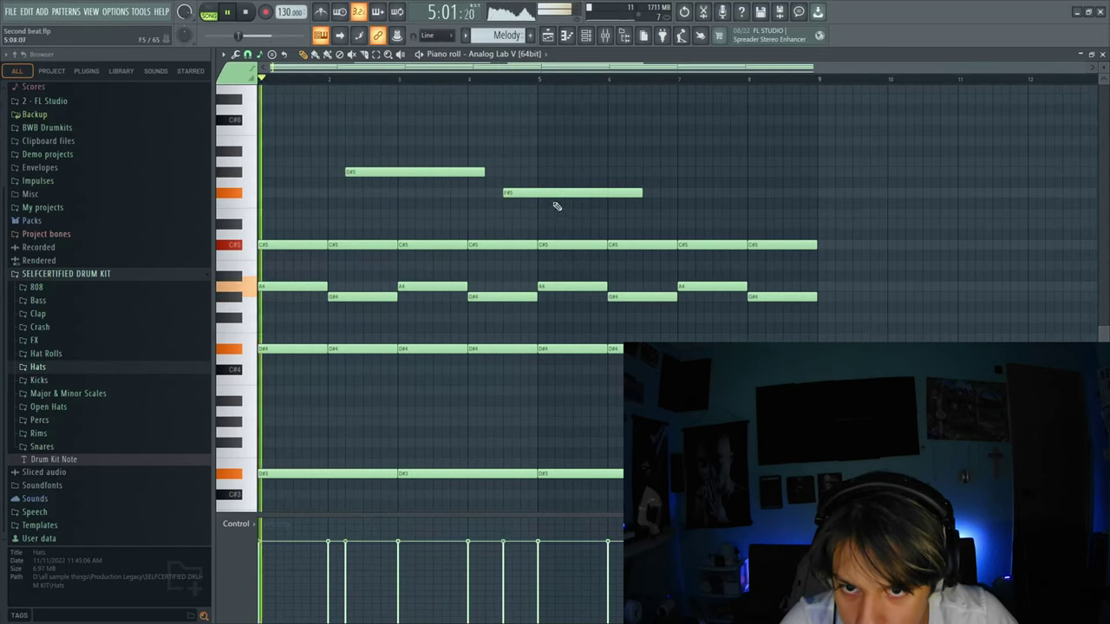
left_click_drag(641, 192, 572, 179)
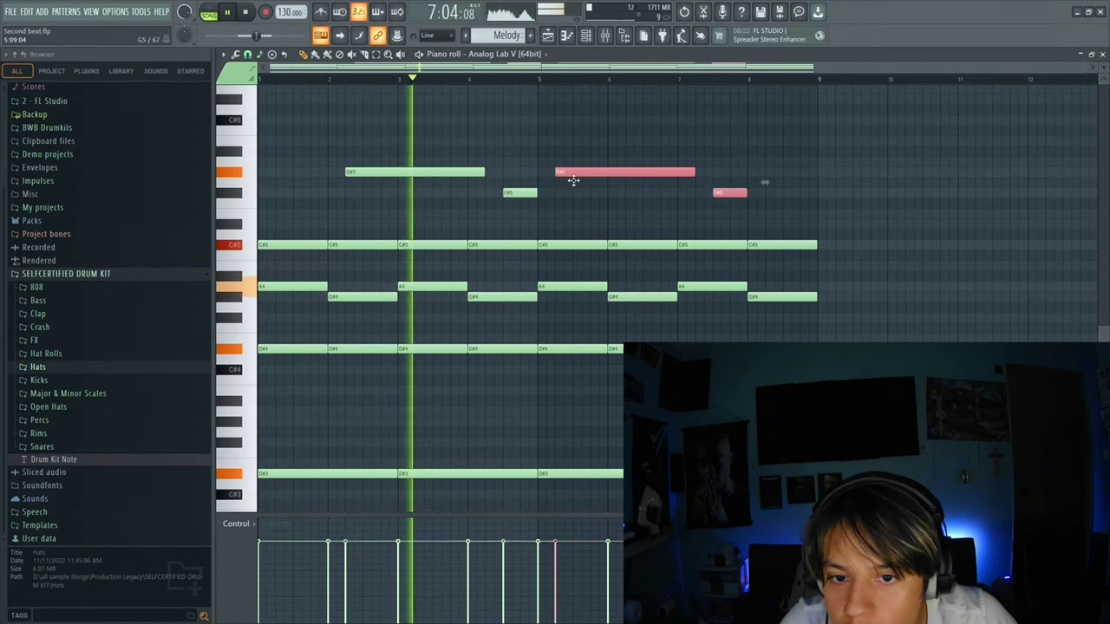
Step: Add a half-bar C#6 note near the start of bar 1 in the Melody pattern
scroll(440, 206, "up", 2)
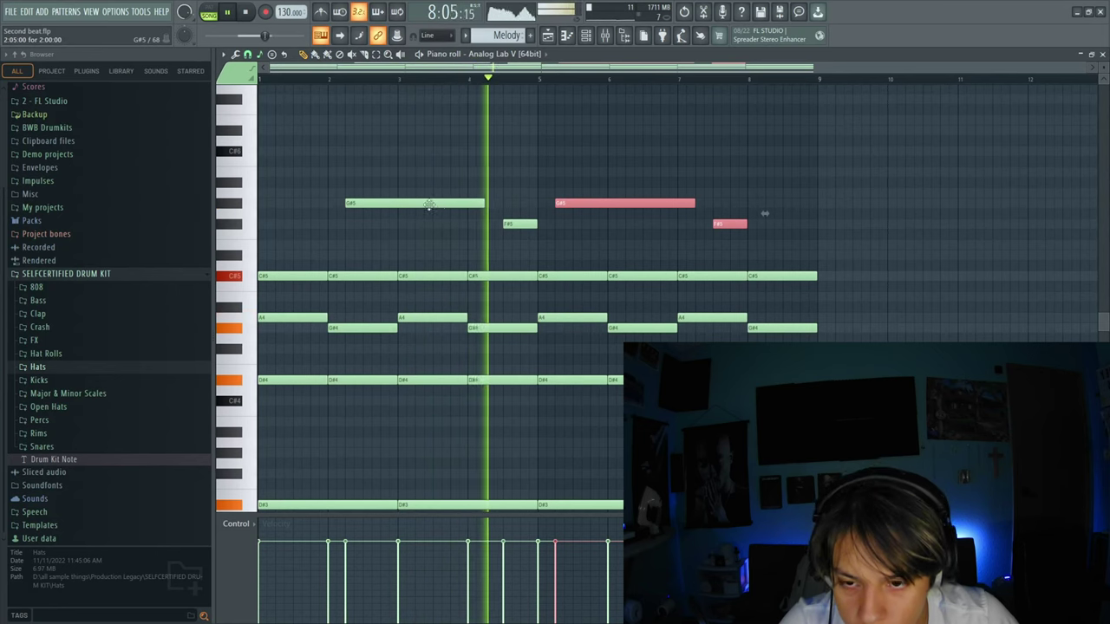
scroll(277, 213, "up", 1)
left_click(271, 183)
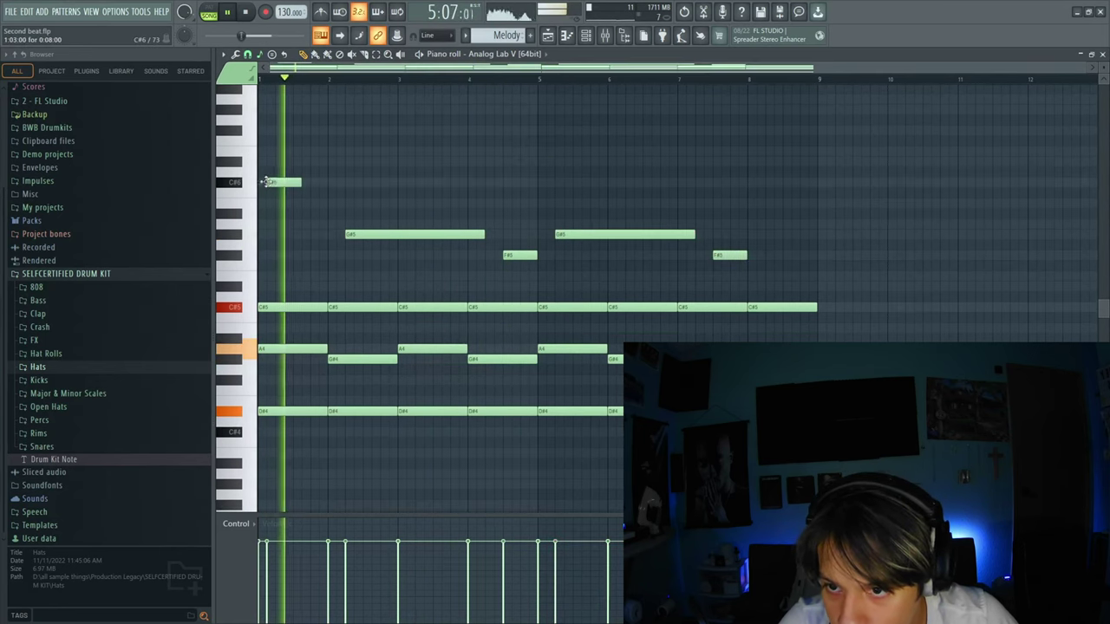
Step: Add short B5, G#5 and F#5 notes descending after the C#6 in bar 1, move the C#6 to the bar's start and shift the G#5 later
left_click(280, 203)
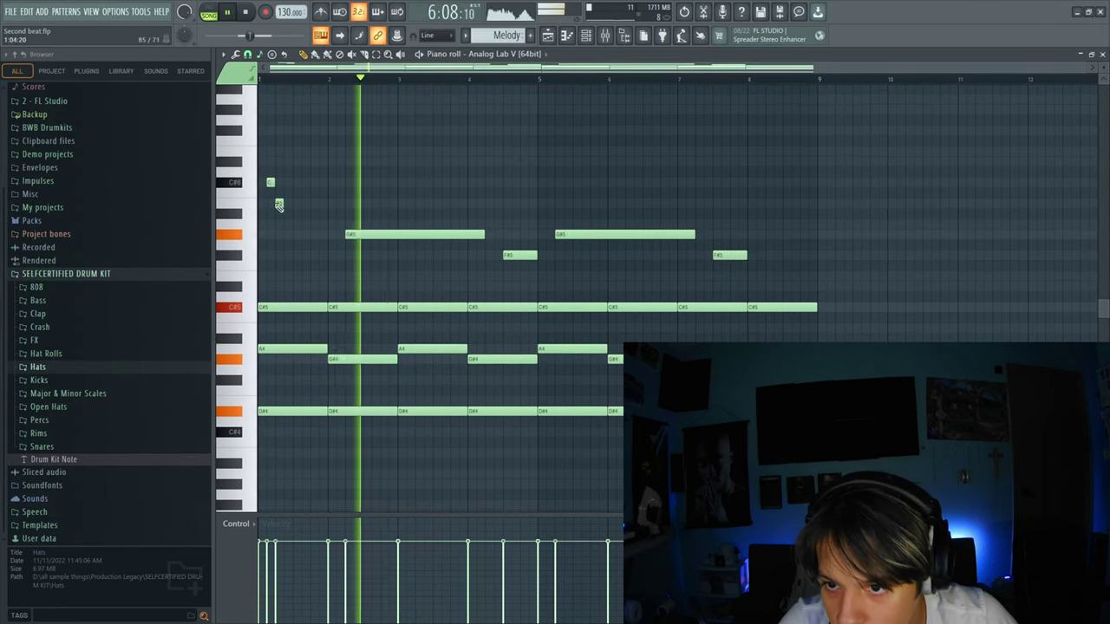
left_click(289, 234)
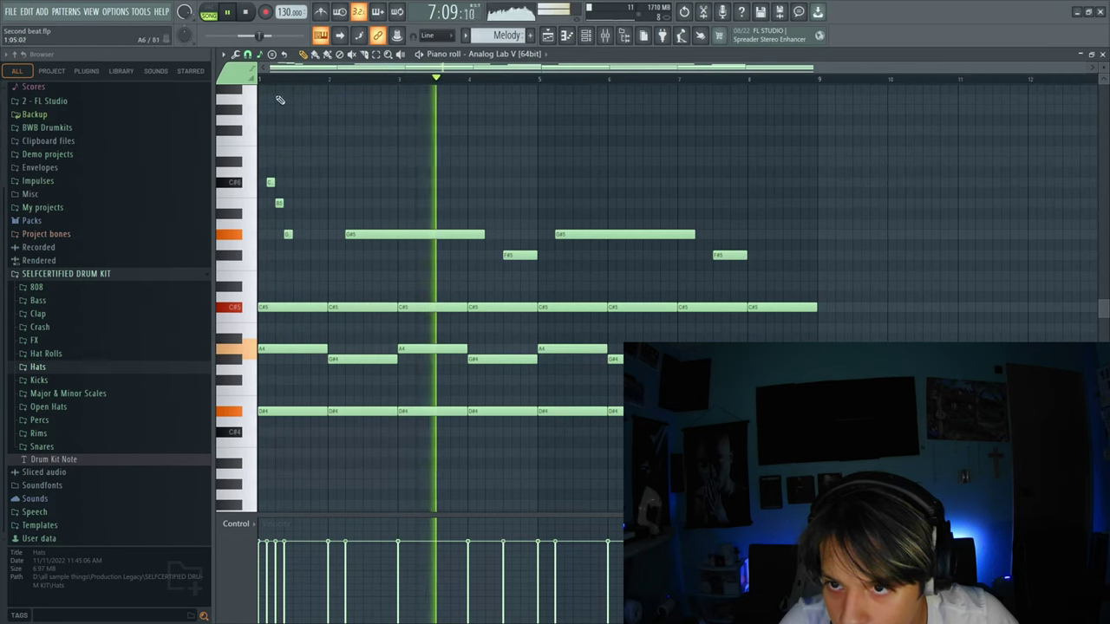
left_click(298, 255)
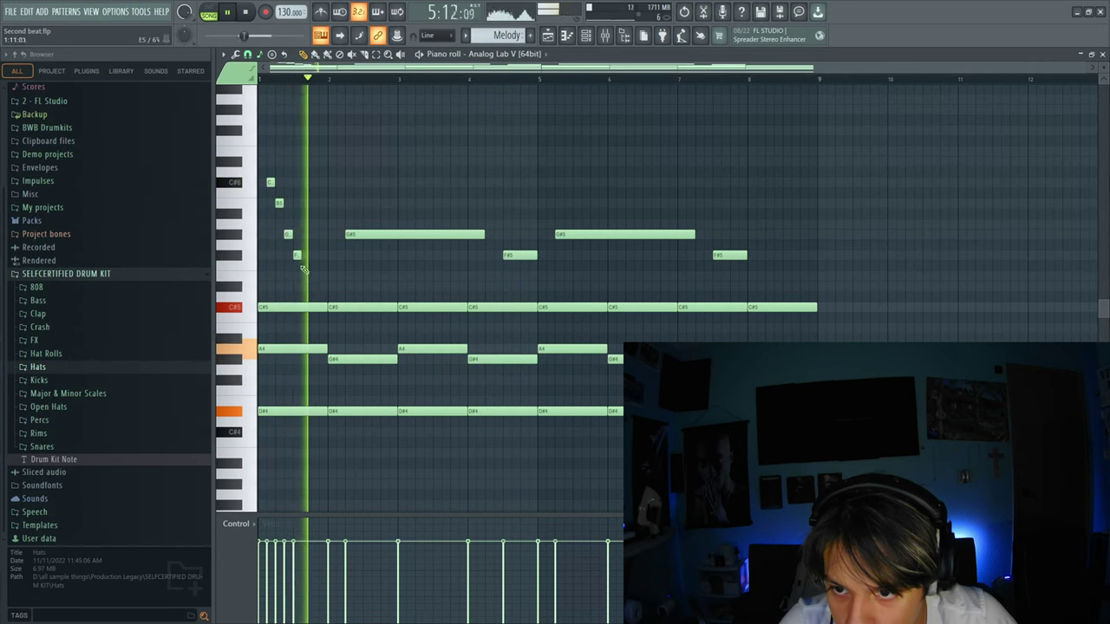
left_click_drag(270, 182, 261, 182)
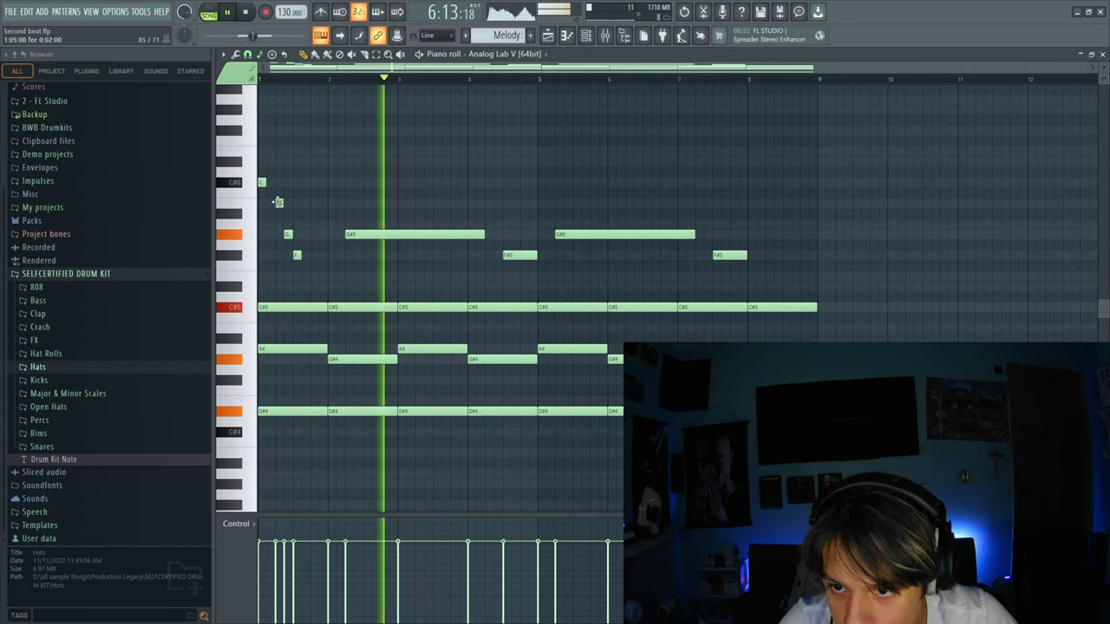
mouse_move(288, 234)
left_mouse_down()
mouse_move(306, 234)
mouse_move(316, 255)
mouse_move(298, 234)
left_mouse_up()
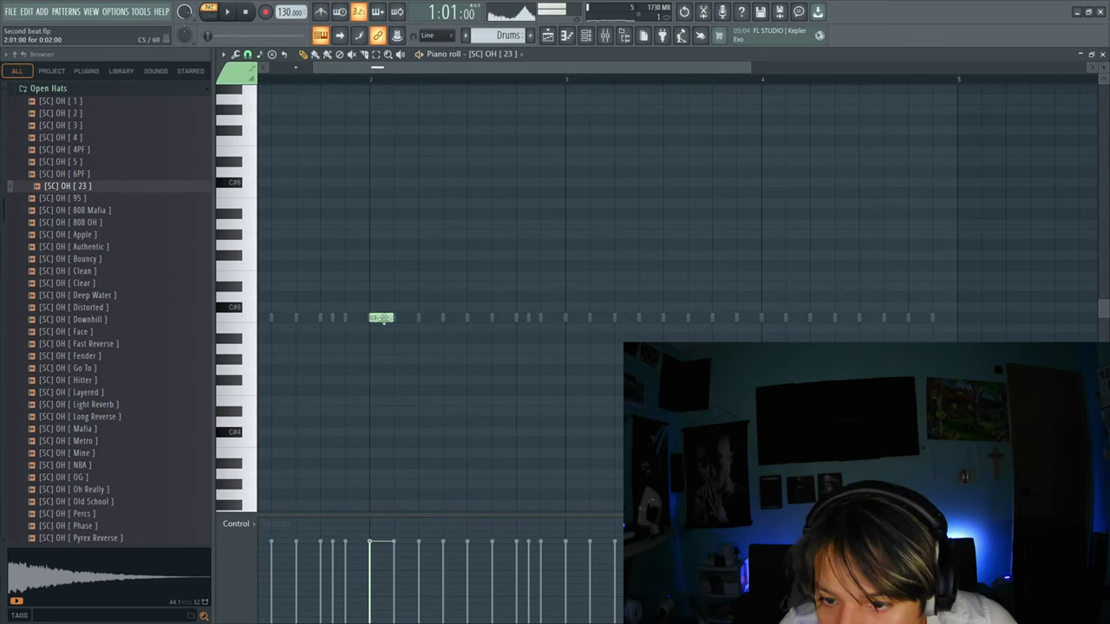
Step: Place C5 open-hat hits for [SC] OH [ 23 ] at the start of bar 2, beat 2 of bar 3 and the start of bar 4
scroll(372, 319, "down", 3)
key("space")
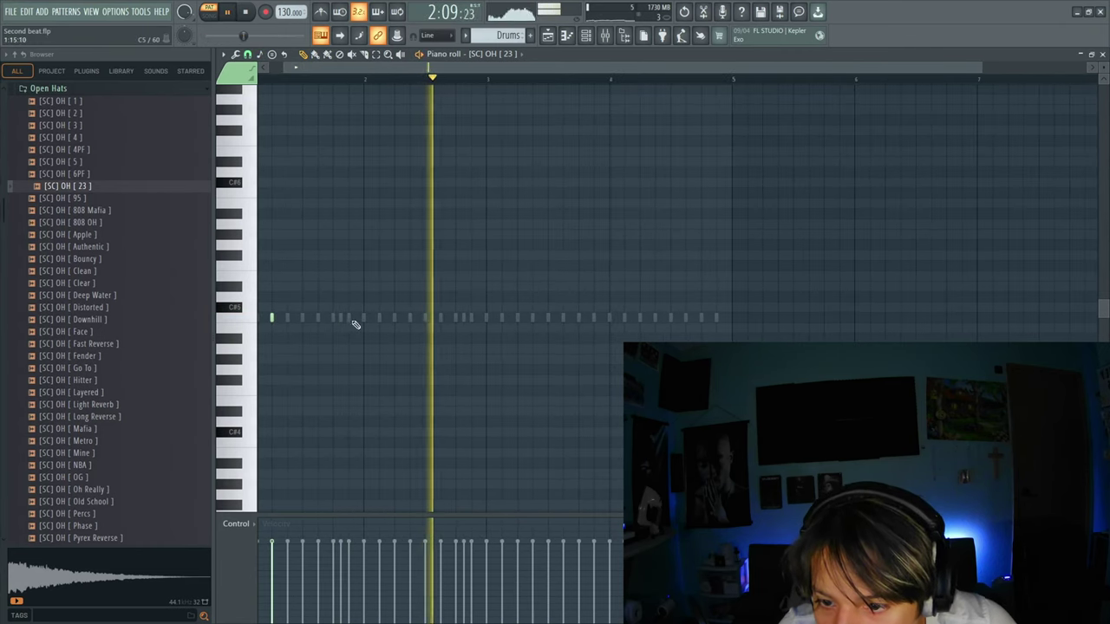
left_click(364, 317)
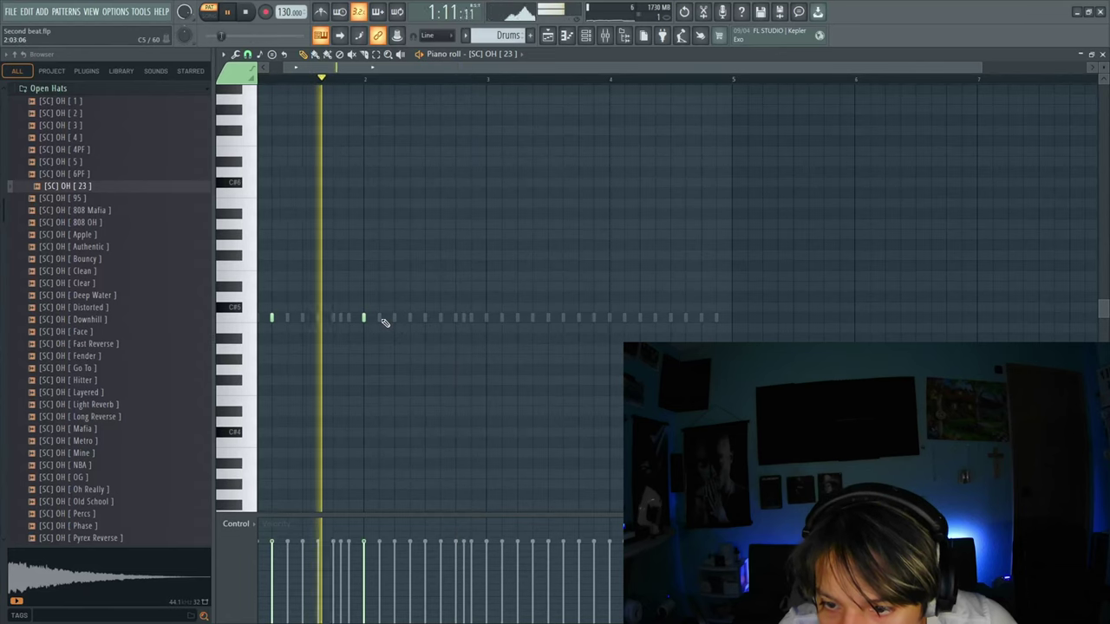
left_click(518, 317)
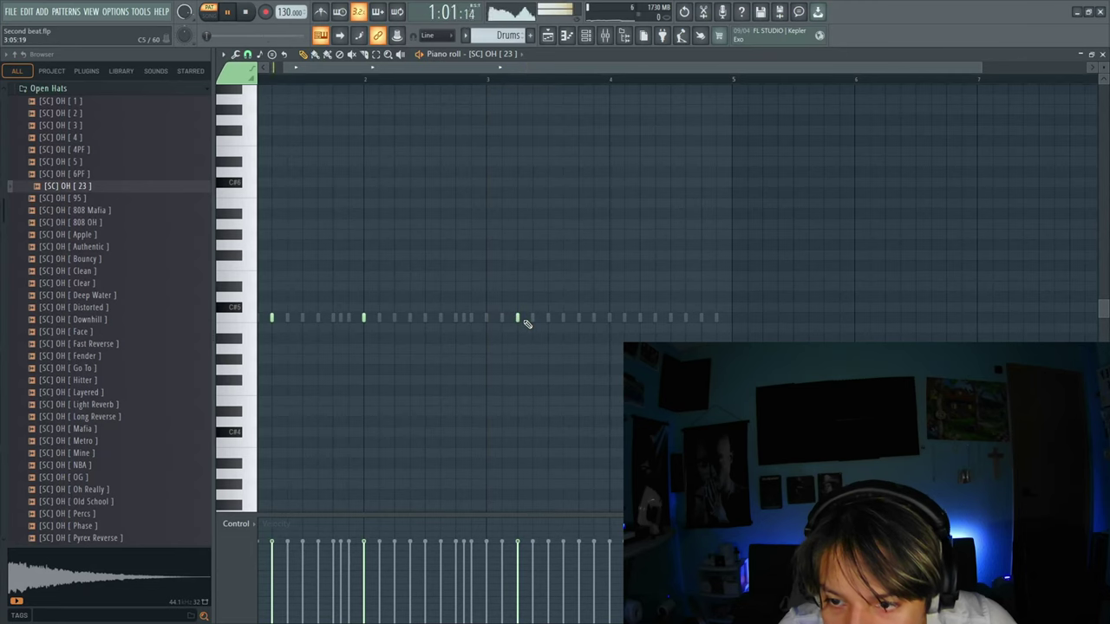
left_click(609, 318)
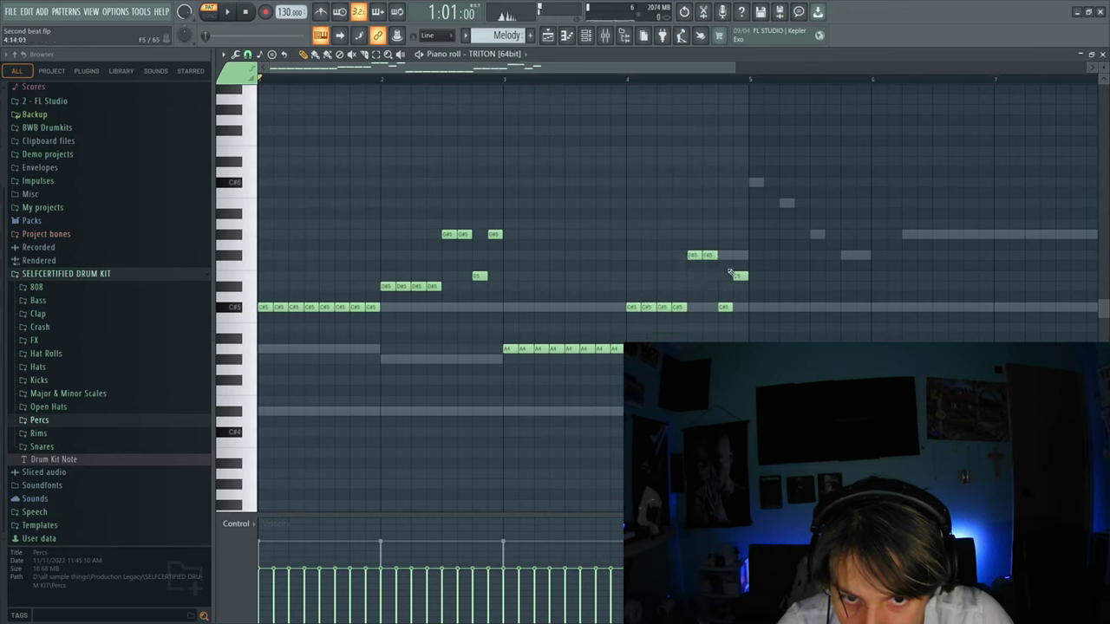
Step: Raise the last TRITON note in bar 4 of the melody and audition the result
left_click_drag(739, 263, 739, 256)
key("space")
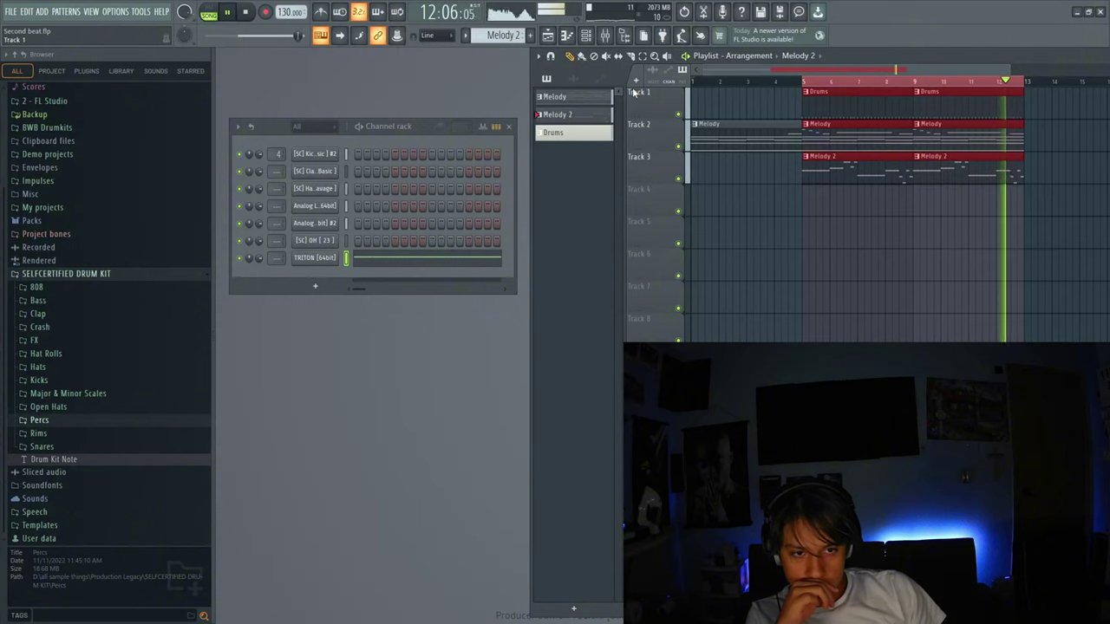
key("space")
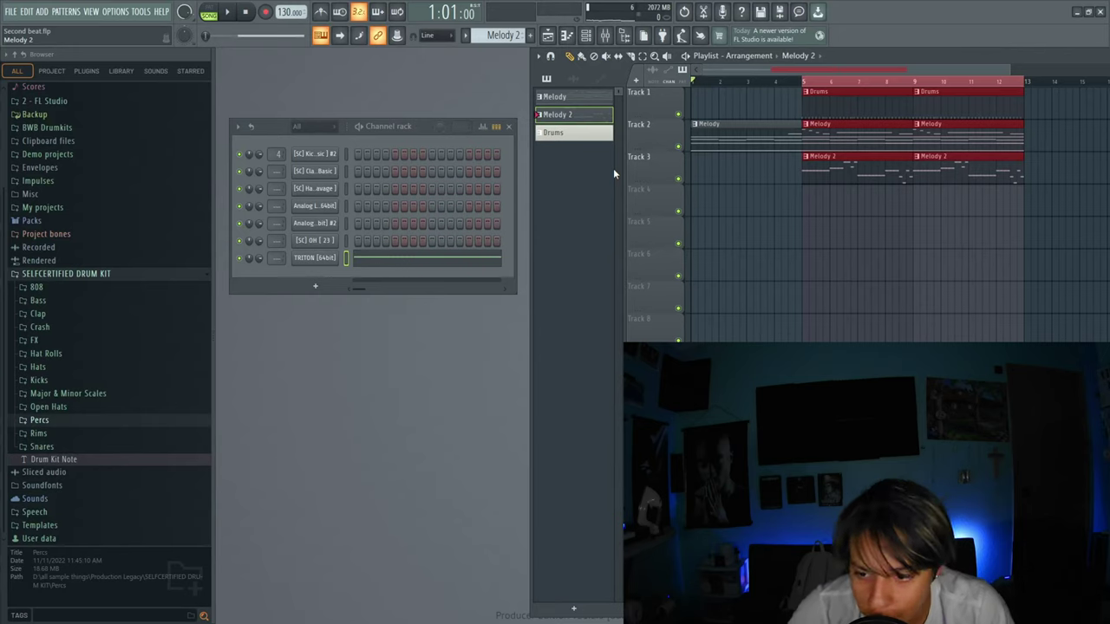